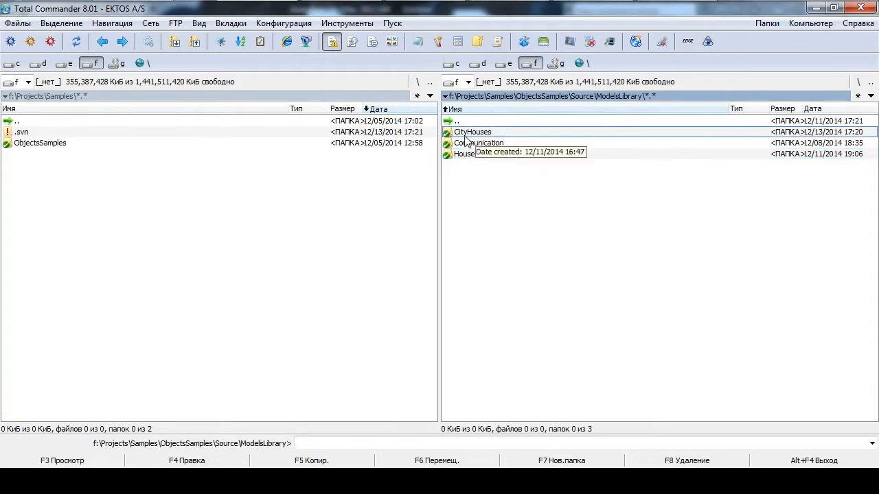
Step: Open house_01.max from the CityHouses folder in 3ds Max, continuing past the missing DLLs and missing external files notices
double_click(484, 133)
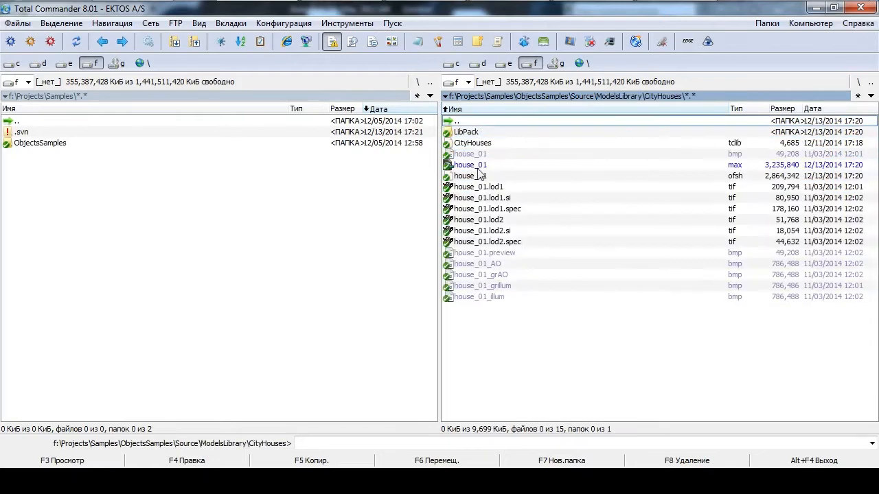
click(594, 170)
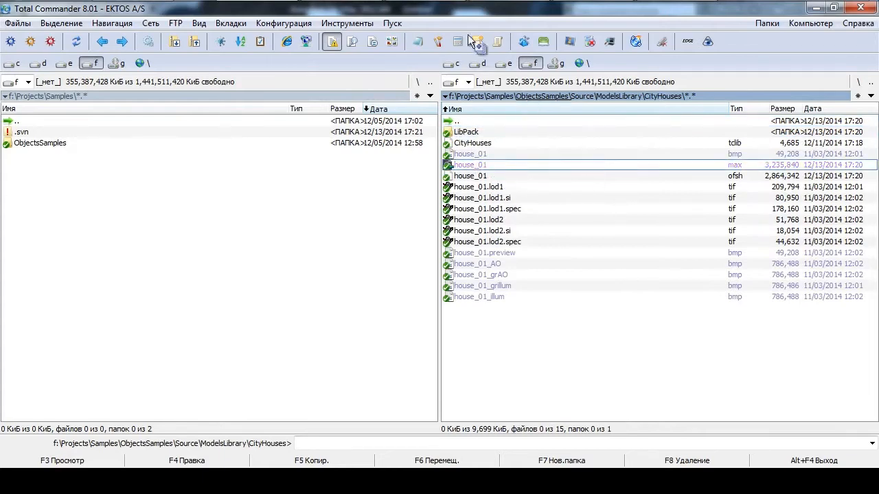
drag(473, 164, 522, 237)
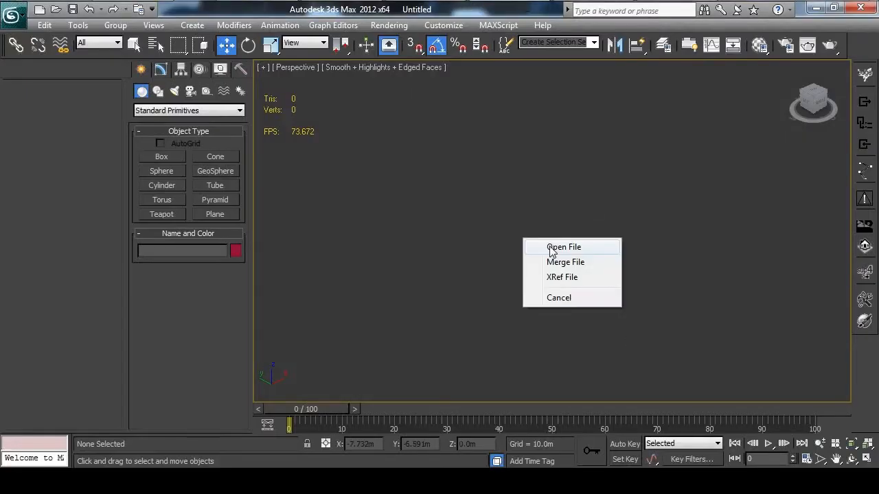
click(548, 242)
click(451, 289)
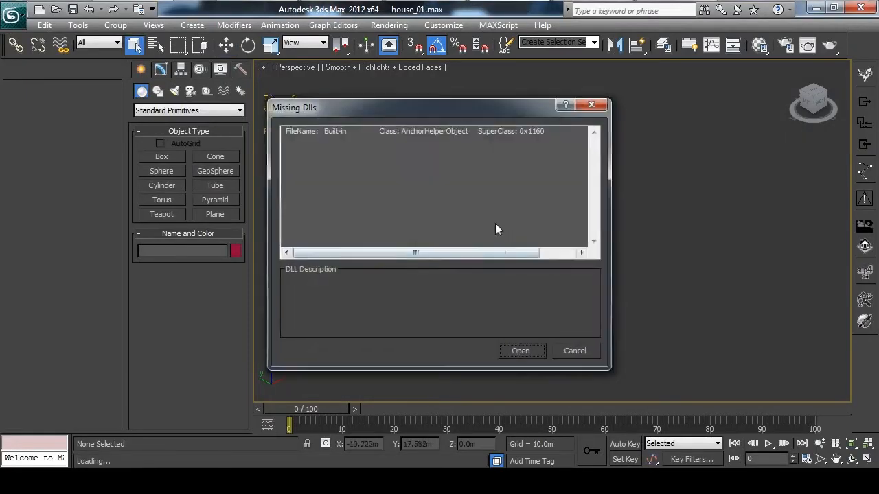
click(520, 351)
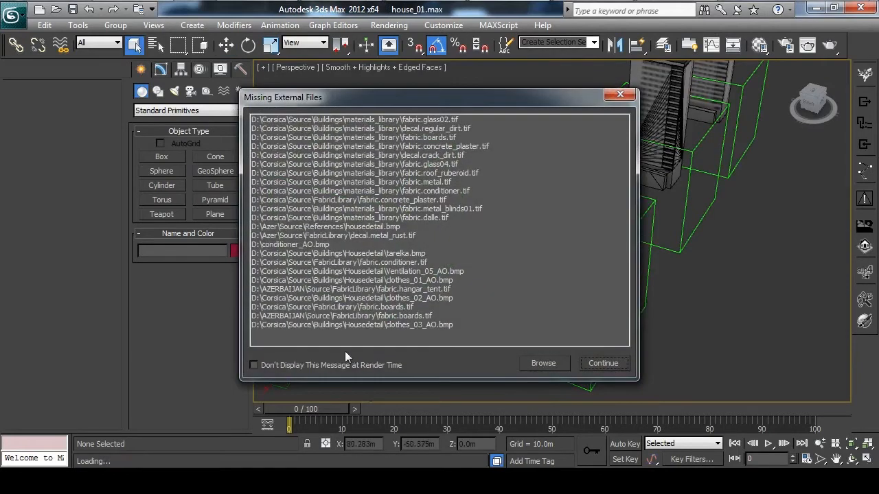
click(620, 370)
Step: Turn on the home grid under the building models and look over the scene's layout
scroll(505, 218, down, 6)
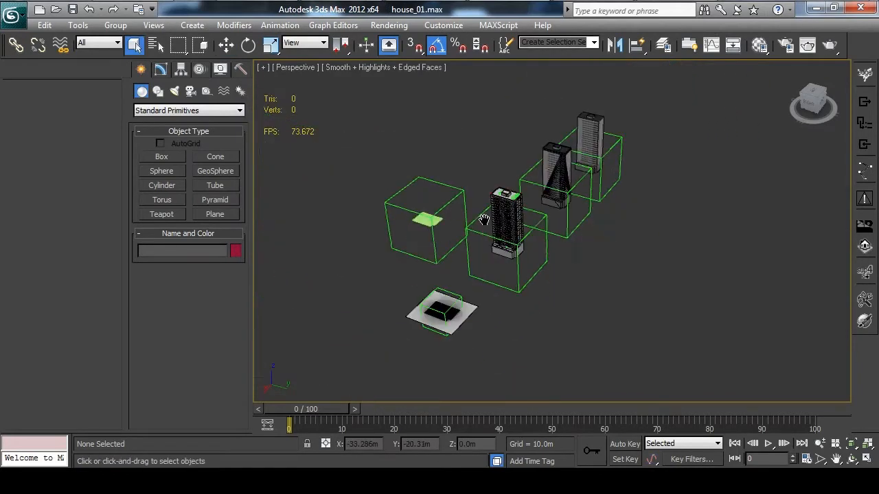
mouse_move(505, 219)
alt+middle_down()
mouse_move(492, 213)
mouse_move(598, 179)
mouse_move(500, 203)
alt+middle_up()
scroll(492, 213, up, 3)
scroll(568, 222, down, 3)
key(g)
scroll(569, 223, up, 3)
middle_drag(502, 151, 509, 203)
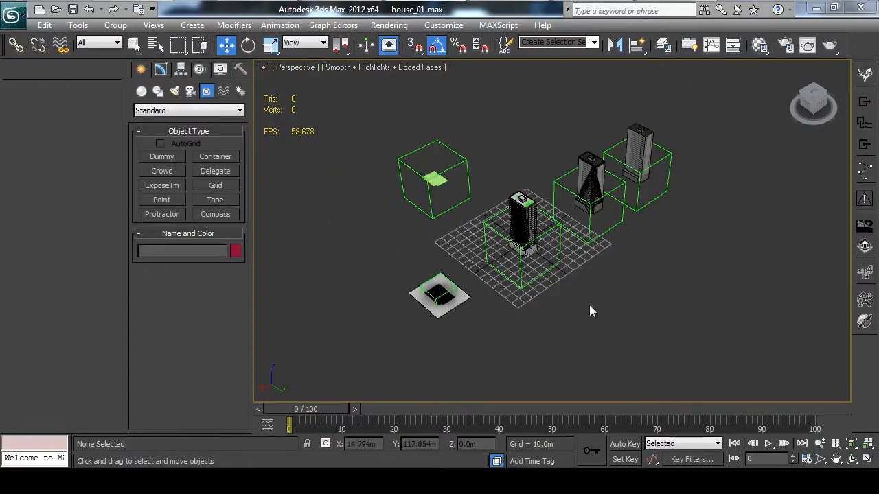
alt+middle_drag(589, 304, 579, 238)
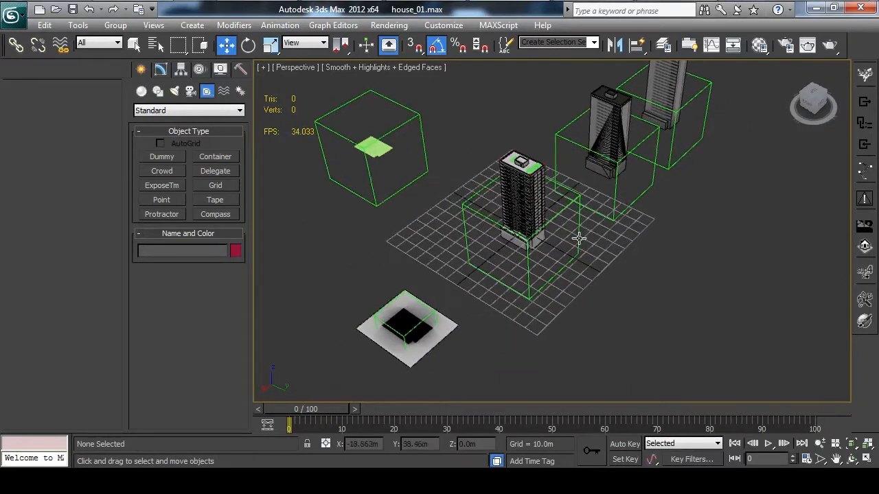
alt+middle_drag(666, 295, 585, 281)
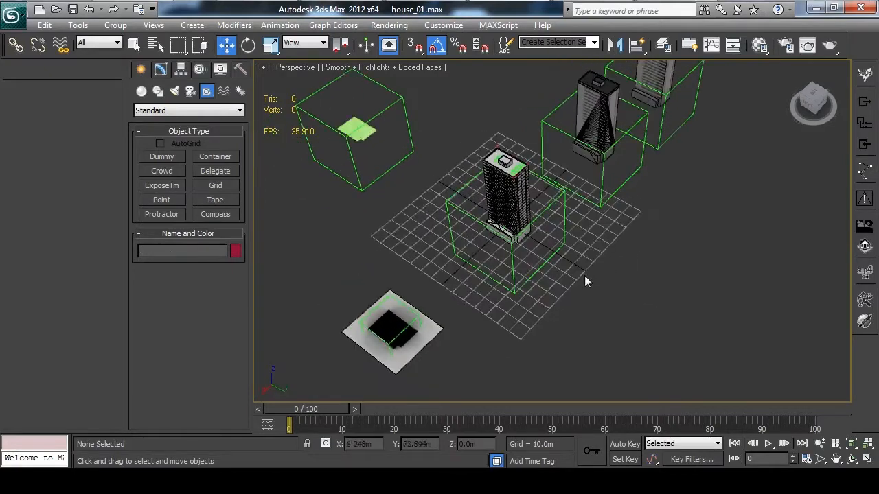
Step: Move the house_01%lod0 helper off-centre, return its absolute X and Y position to 0, and deselect it
click(517, 269)
alt+middle_drag(516, 269, 606, 234)
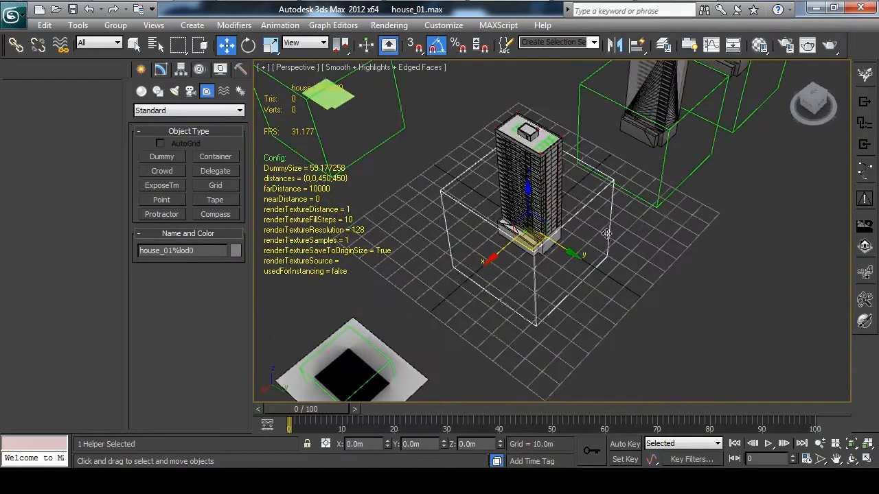
drag(534, 248, 499, 226)
right_click(225, 47)
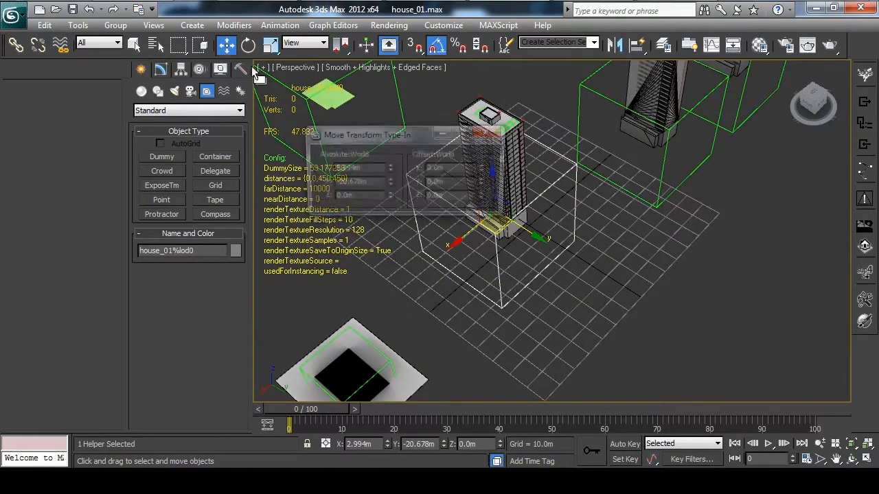
right_click(389, 182)
right_click(389, 169)
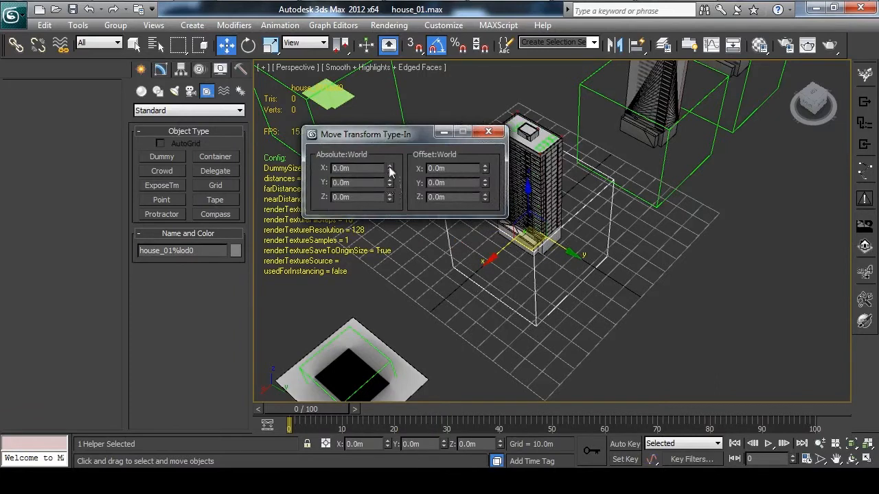
click(488, 131)
click(631, 218)
alt+middle_drag(631, 218, 607, 282)
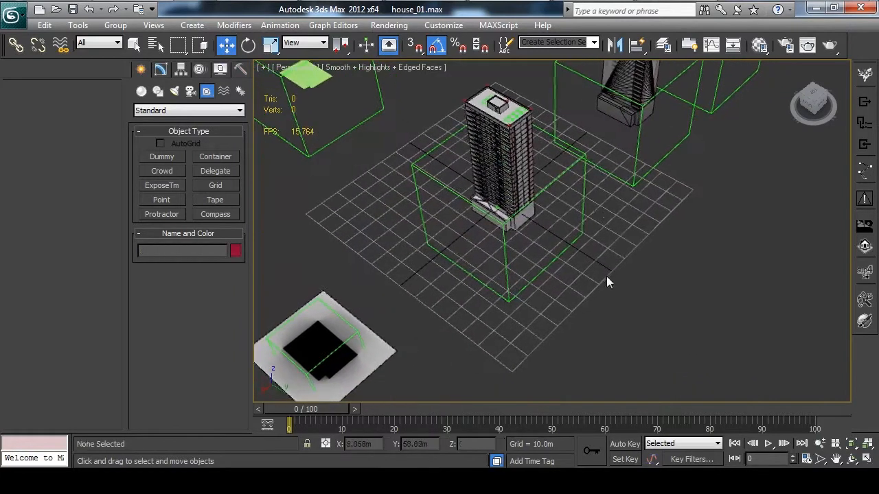
Step: Create a standard primitive box that encloses the whole lod0 building at the grid's centre
right_click(570, 267)
click(576, 236)
drag(469, 212, 608, 208)
click(591, 73)
middle_drag(400, 161, 401, 214)
right_click(400, 214)
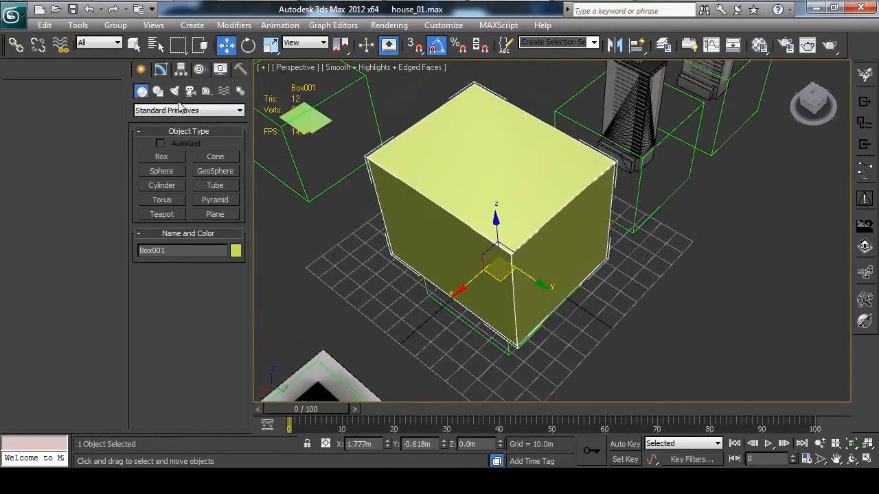
Step: Centre the box on the world origin by setting its absolute X and Y position to 0
right_click(227, 50)
right_click(389, 183)
right_click(389, 168)
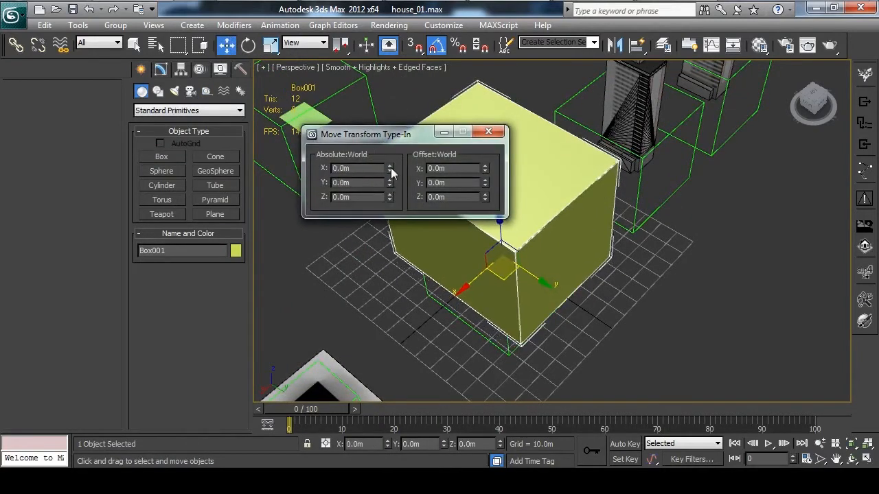
click(480, 135)
Step: Make the box see-through and convert it to an Editable Poly
middle_drag(508, 222, 489, 216)
key(alt+x)
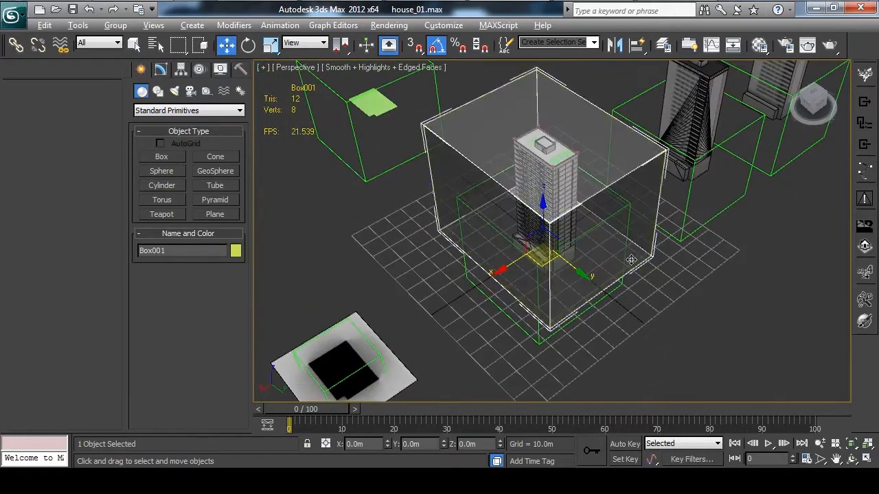
middle_drag(639, 294, 629, 260)
middle_drag(551, 273, 549, 281)
alt+middle_drag(613, 264, 547, 259)
right_click(536, 234)
mouse_move(638, 352)
click(707, 364)
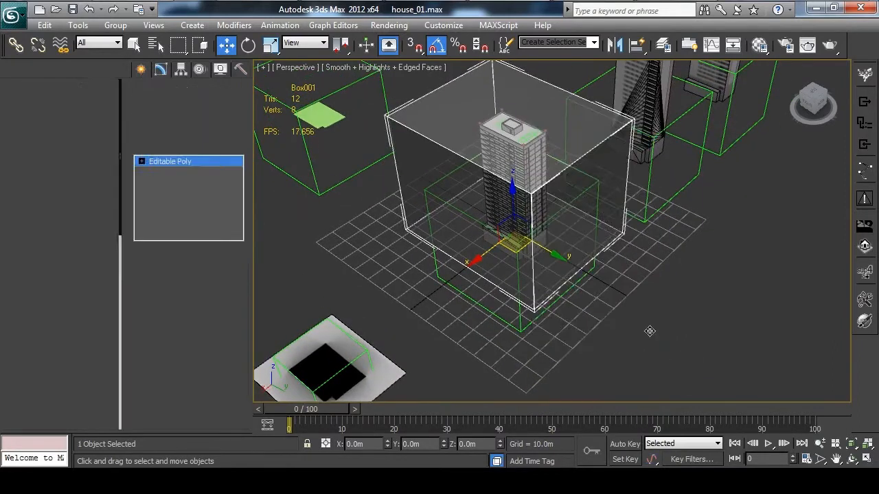
Step: Move the box's two opposite Y-axis side polygons inward to the building's walls
key(4)
click(584, 245)
drag(619, 263, 570, 235)
alt+middle_drag(429, 200, 482, 255)
click(469, 247)
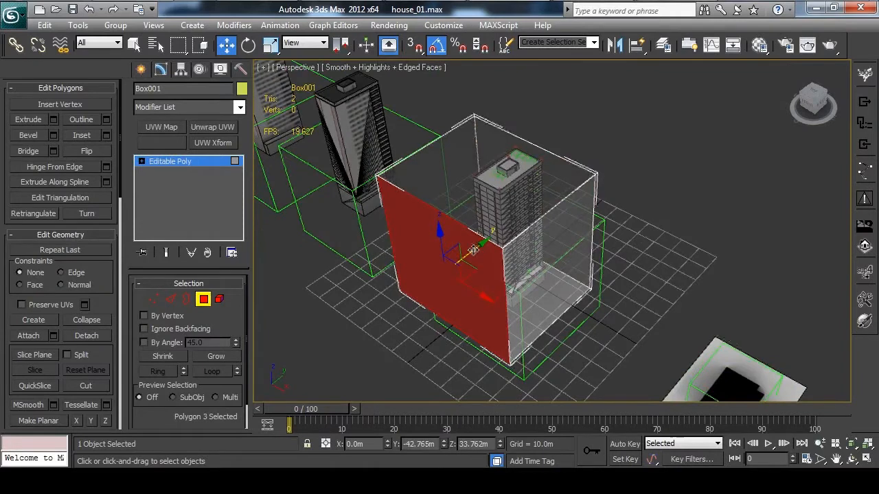
drag(473, 249, 541, 211)
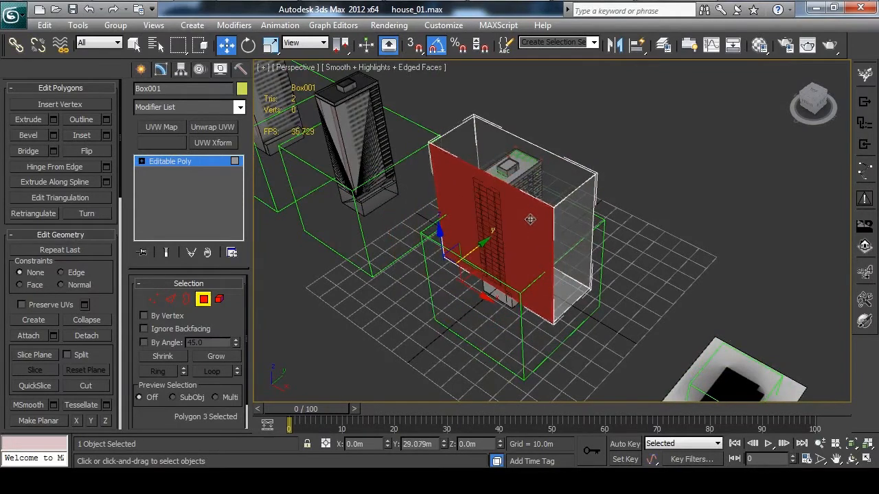
Step: Lower the box's top polygon to the building's roof edge, at about Z 61.49 m
click(539, 183)
mouse_move(541, 165)
middle_down()
mouse_move(551, 182)
mouse_move(529, 155)
middle_up()
scroll(506, 154, up, 5)
drag(514, 127, 522, 165)
scroll(529, 171, down, 8)
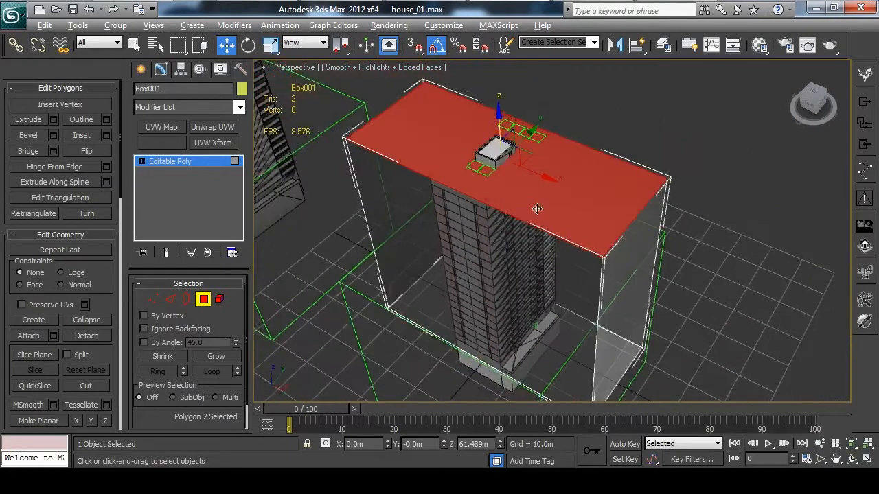
Step: Move the box's two X-axis side polygons in to the building's walls, the first to about X 6.03 m
click(626, 315)
drag(657, 324, 505, 265)
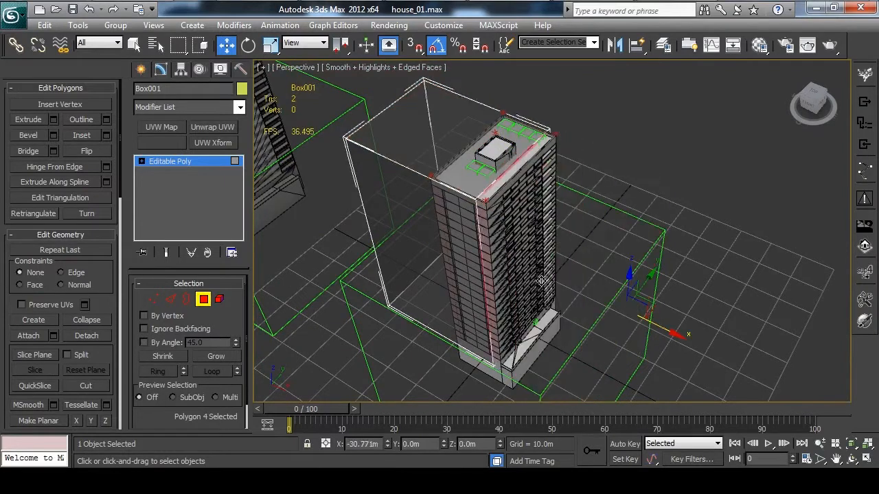
alt+middle_drag(504, 264, 457, 249)
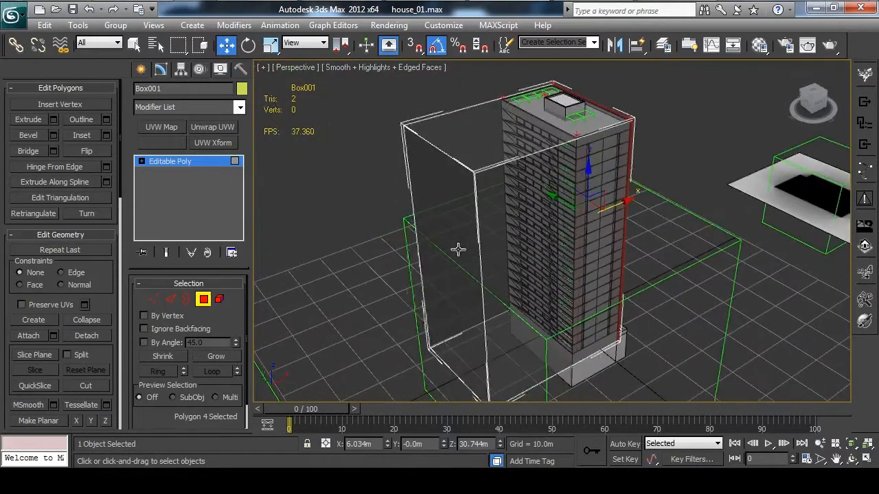
click(457, 250)
drag(484, 260, 577, 238)
Step: Move the box's bottom polygon down to the base of the building, at about Z -7.68 m
alt+middle_drag(578, 238, 557, 217)
scroll(515, 202, up, 3)
click(515, 202)
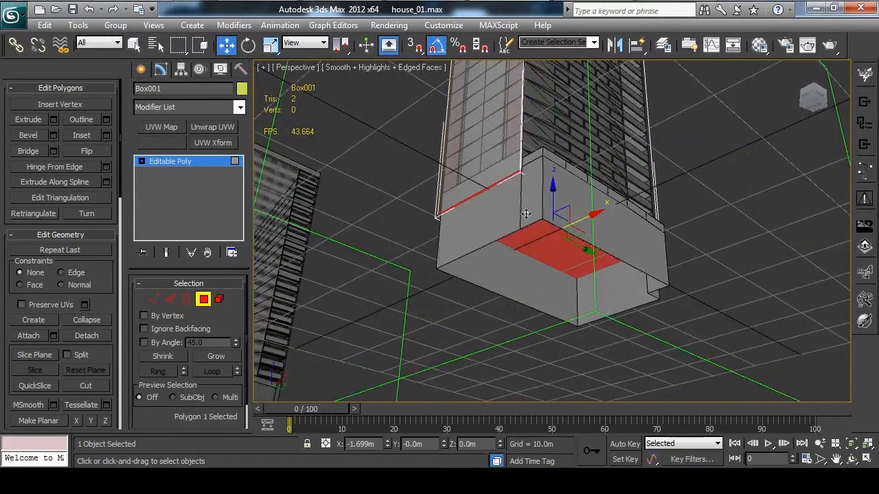
drag(555, 190, 563, 240)
alt+middle_drag(563, 240, 593, 211)
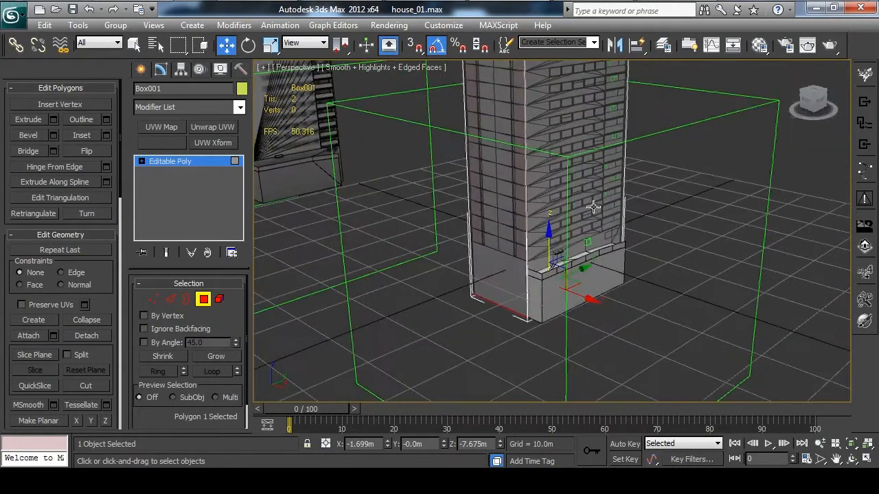
Step: Connect the box's four vertical edges and place the new edge loop at about Z 2.16 m, level with the podium's top
key(2)
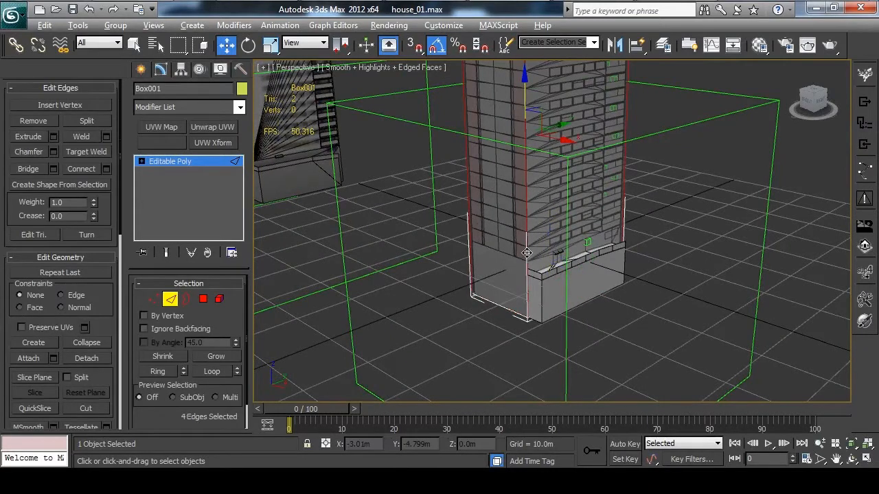
key(ctrl+shift+e)
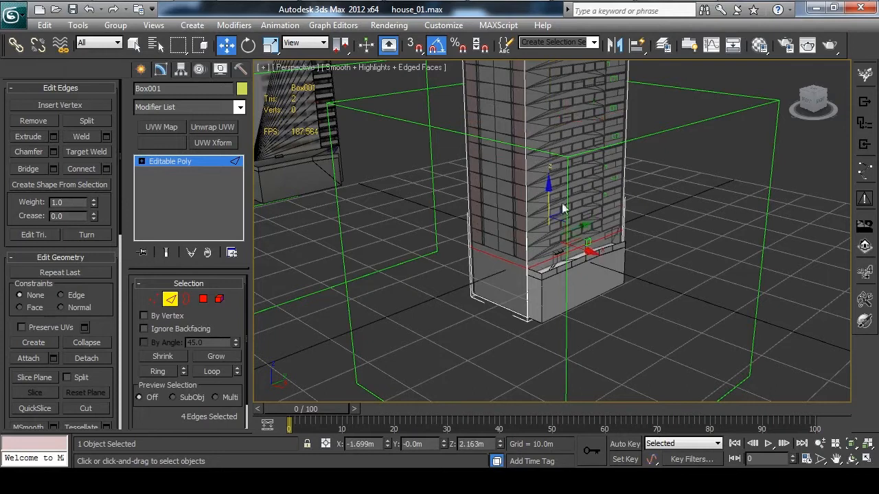
middle_drag(563, 198, 563, 137)
Step: Extrude the box's lower side polygon outward to match the depth of the building's projecting podium
key(4)
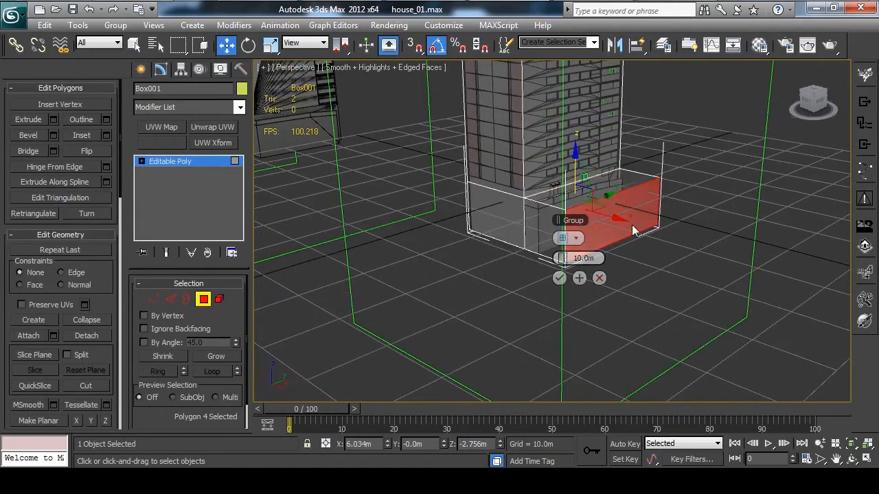
drag(566, 258, 542, 256)
click(558, 278)
Step: Delete the two bottom polygons under the box and its extruded podium part
alt+middle_drag(505, 246, 504, 204)
click(461, 247)
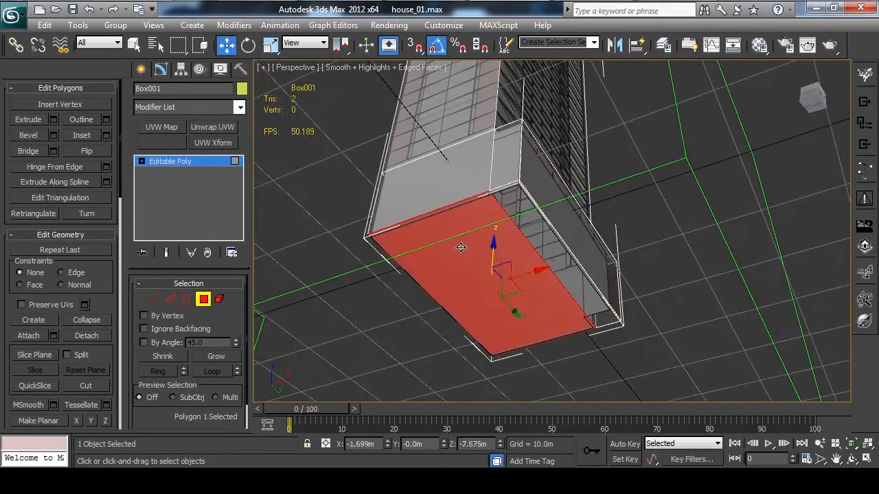
click(538, 256)
click(563, 262)
Step: Lower the box's top polygon to the roof surface inside the parapet, at about Z 60.57 m
alt+middle_drag(563, 263, 347, 223)
middle_drag(521, 118, 575, 170)
scroll(521, 178, up, 3)
scroll(577, 172, up, 2)
click(619, 196)
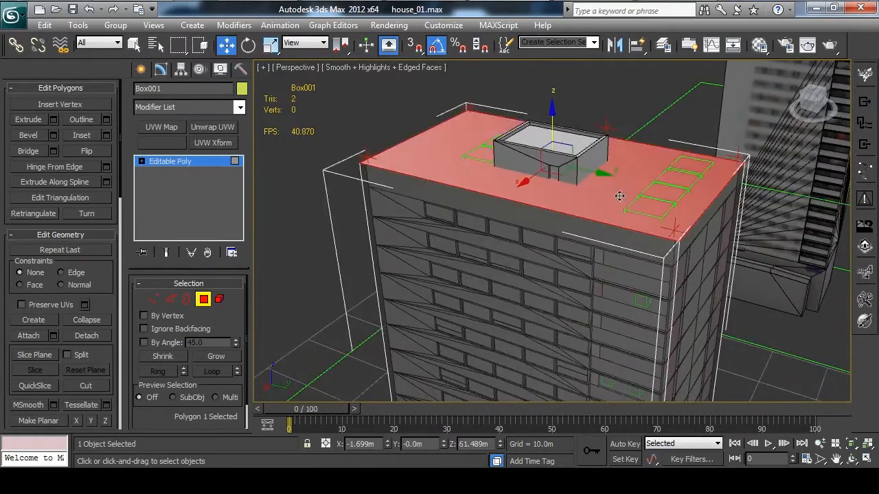
mouse_move(542, 112)
mouse_down()
mouse_move(560, 129)
mouse_move(549, 124)
mouse_up()
alt+middle_drag(492, 137, 471, 134)
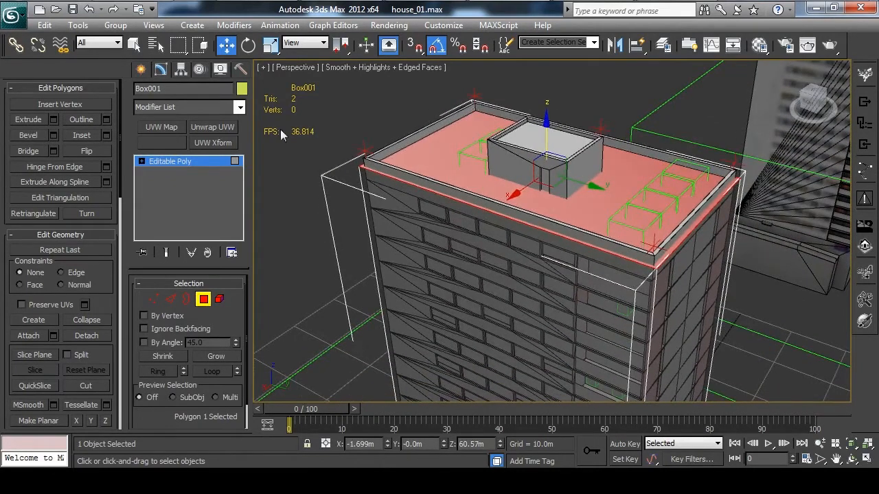
Step: Examine how the simplified box fits the building's roof and walls
click(204, 300)
scroll(428, 159, down, 3)
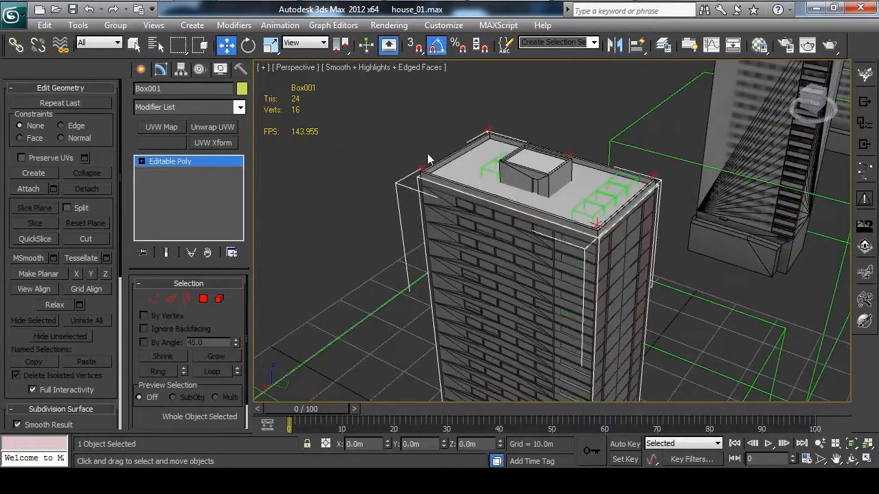
click(203, 299)
middle_drag(542, 131, 561, 169)
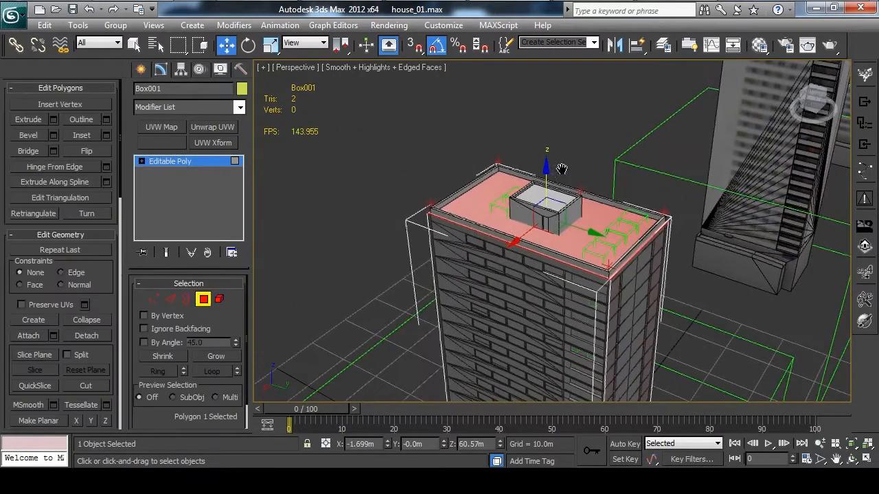
scroll(500, 217, up, 2)
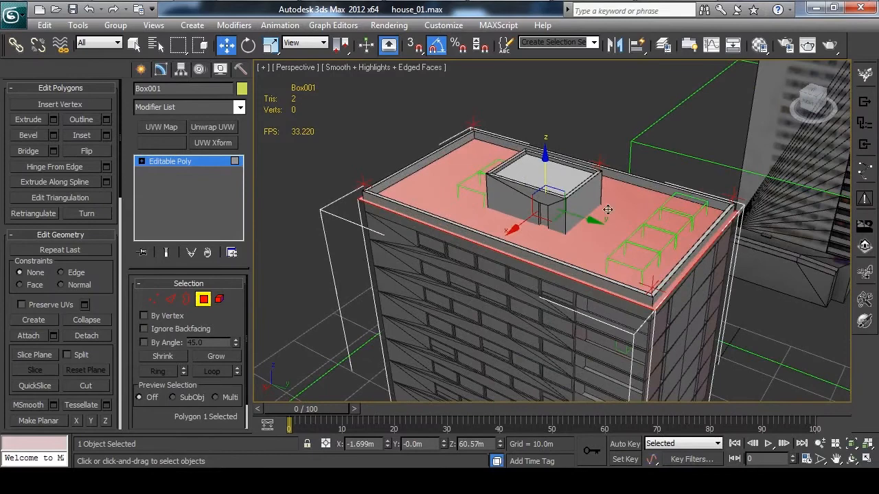
middle_drag(593, 247, 557, 172)
scroll(557, 171, down, 3)
middle_drag(576, 210, 562, 158)
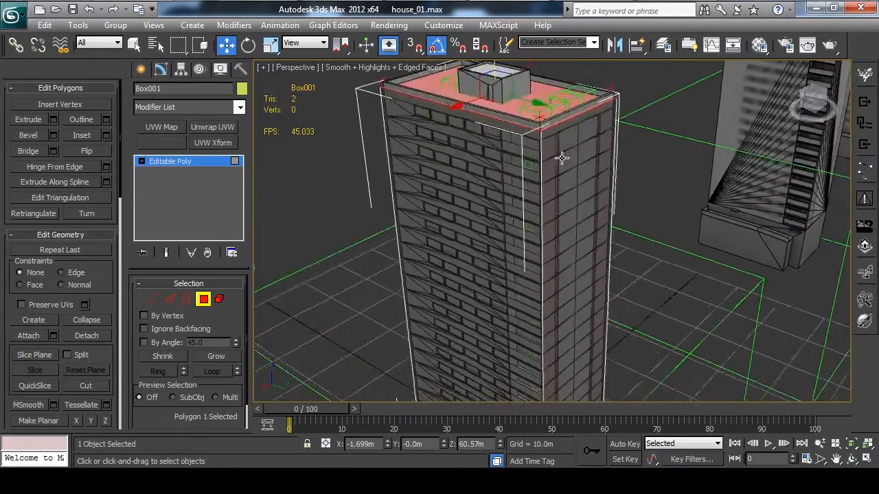
scroll(562, 158, down, 5)
scroll(540, 209, up, 5)
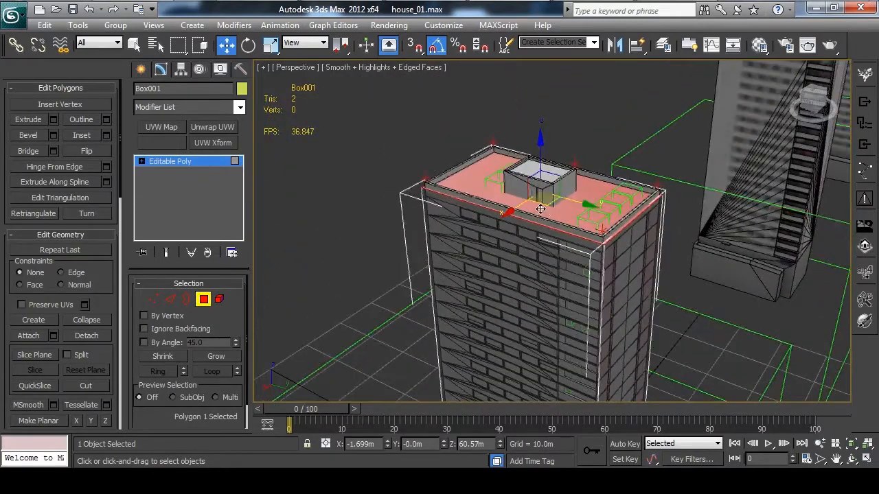
Step: Finish polygon editing on the building box and create a second box on the ground beside the building
scroll(540, 209, down, 5)
scroll(536, 209, up, 5)
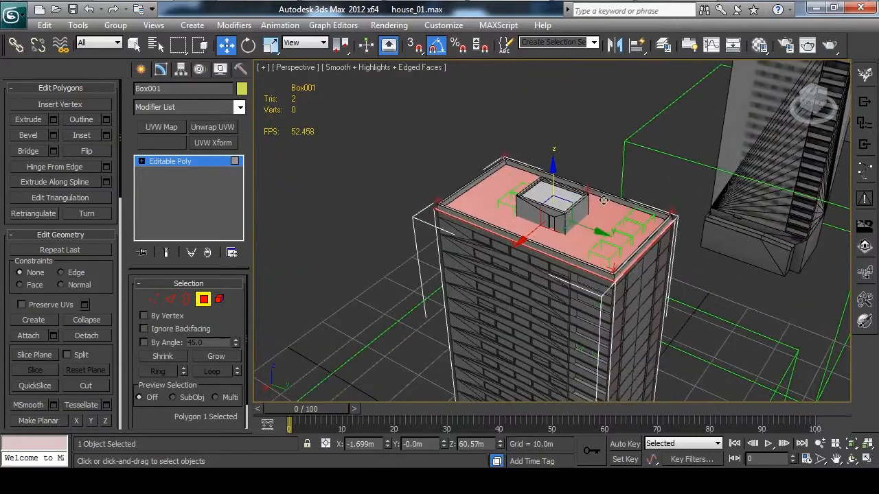
middle_drag(410, 255, 376, 209)
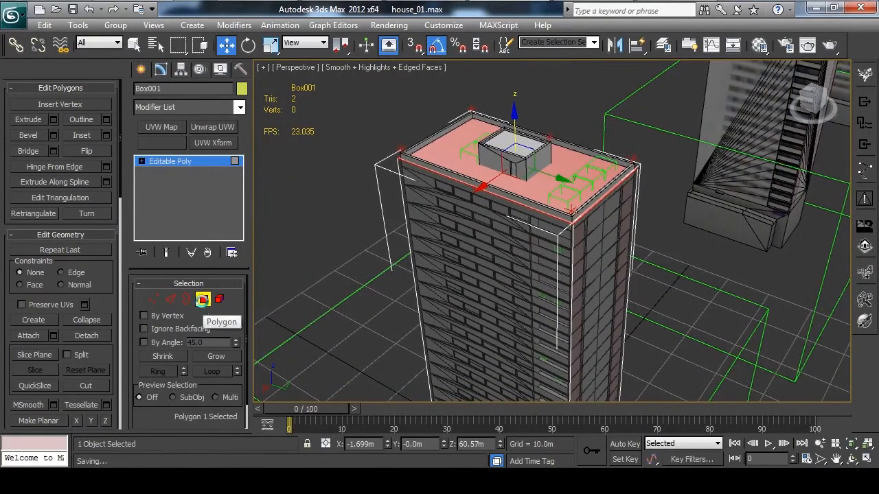
click(202, 299)
scroll(624, 231, down, 5)
right_click(723, 344)
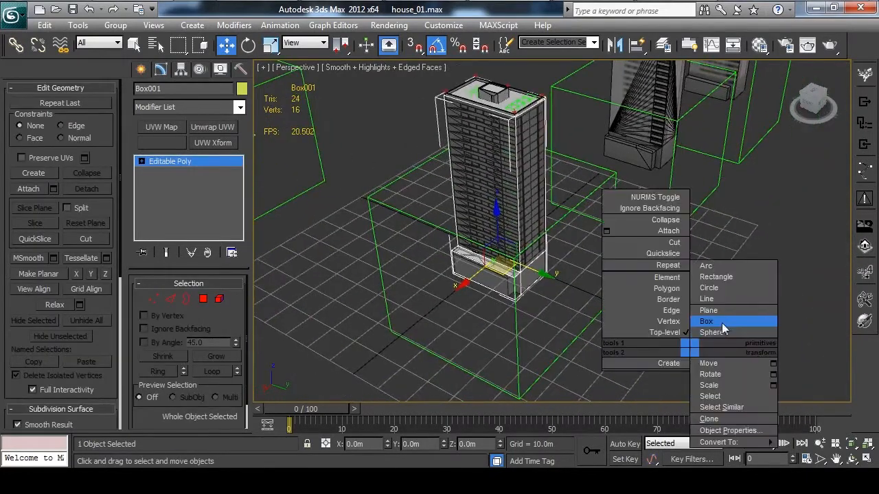
click(722, 324)
mouse_move(596, 348)
mouse_down()
mouse_move(677, 355)
mouse_move(678, 347)
mouse_up()
click(649, 314)
right_click(651, 340)
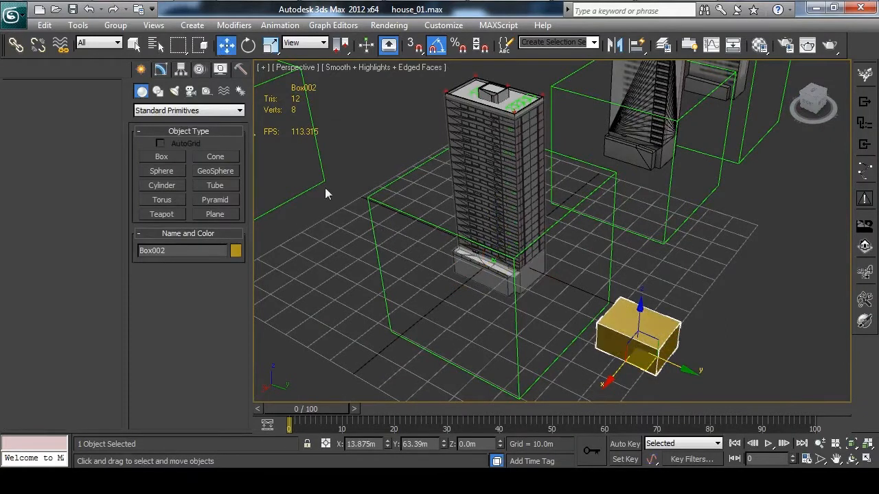
Step: Position the second box at X 0 m, Y 0 m and raise it to the roof at about Z 59.76 m
key(F12)
right_click(389, 183)
right_click(390, 168)
click(489, 132)
middle_drag(448, 112, 467, 188)
drag(516, 310, 516, 161)
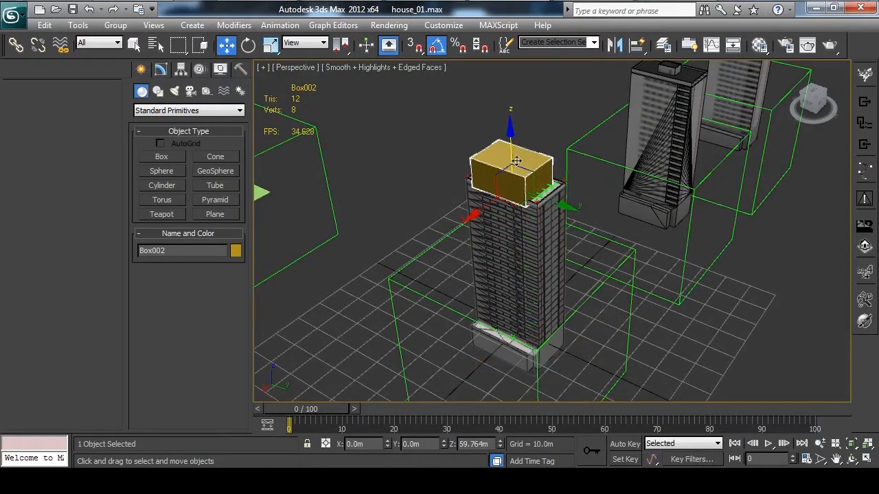
Step: Convert the second box to Editable Poly and lower its top polygon to the top of the rooftop structure
key(z)
middle_drag(547, 206, 506, 174)
right_click(412, 206)
mouse_move(476, 339)
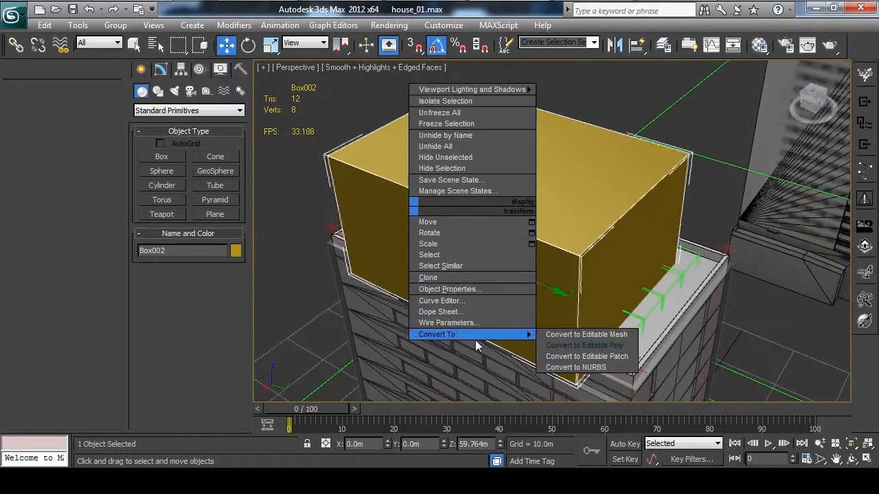
click(580, 346)
key(4)
click(508, 156)
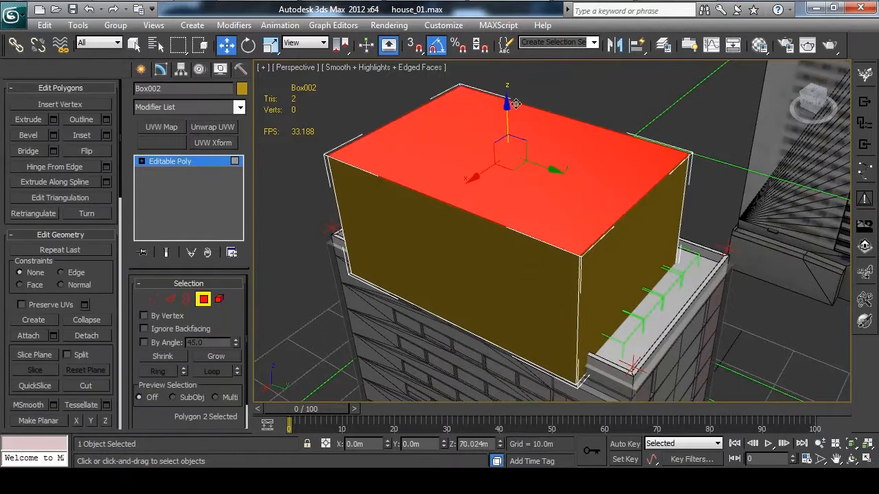
key(alt+x)
drag(509, 101, 526, 197)
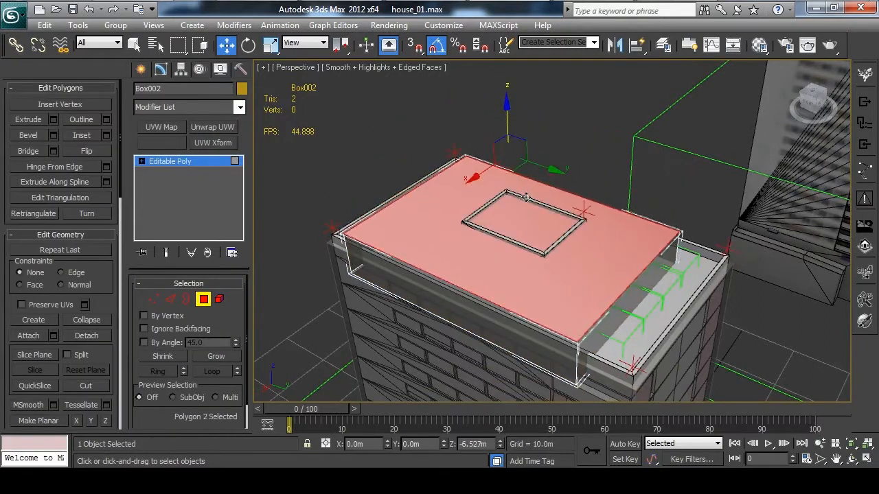
Step: Move the four side polygons of the second box inward to line up with the walls of the rooftop structure
alt+middle_drag(526, 197, 576, 237)
click(576, 238)
drag(637, 240, 562, 211)
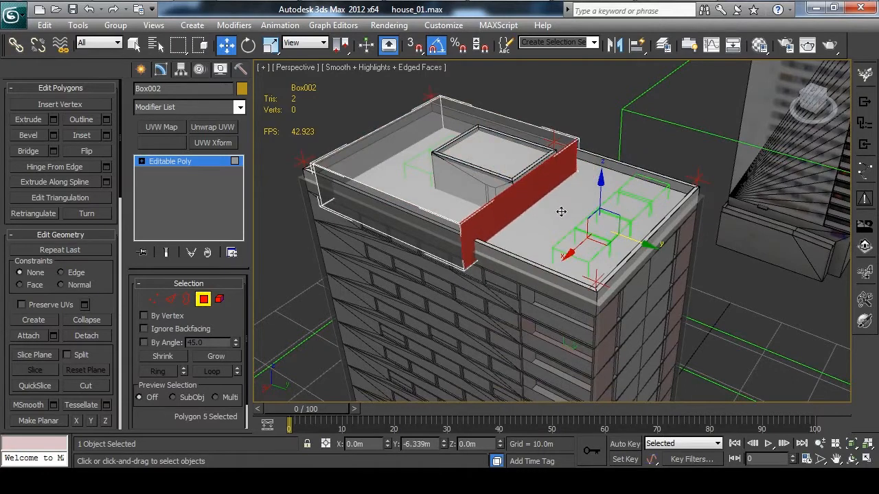
alt+middle_drag(562, 212, 412, 176)
click(397, 296)
drag(419, 281, 522, 210)
click(573, 280)
drag(617, 268, 541, 236)
alt+middle_drag(542, 236, 435, 263)
click(435, 263)
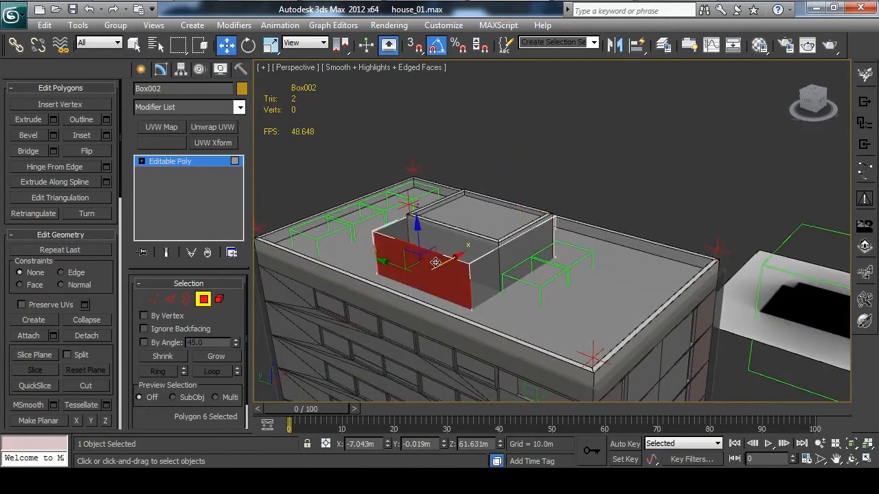
drag(451, 259, 481, 246)
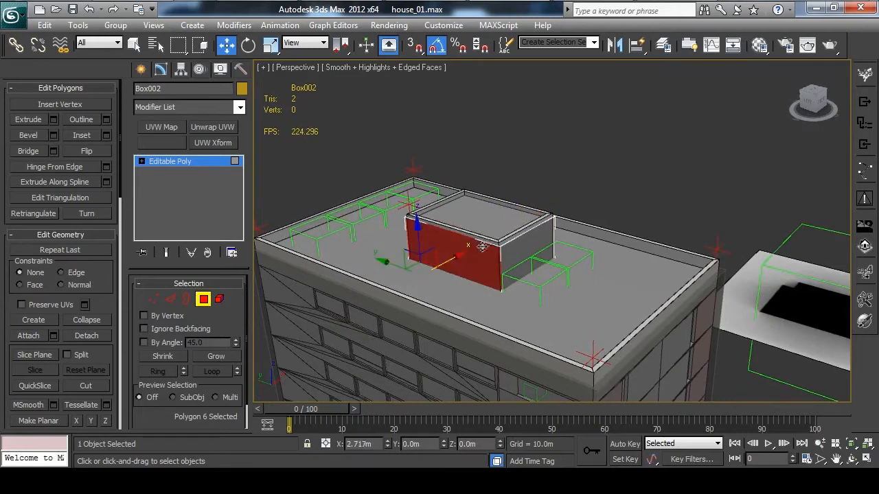
Step: Isolate the rooftop box and delete its bottom polygon
alt+middle_drag(563, 264, 582, 211)
key(alt+q)
click(602, 243)
click(316, 225)
Step: Lower the open bottom border of the rooftop box to about Z 58.97 m
key(3)
click(436, 255)
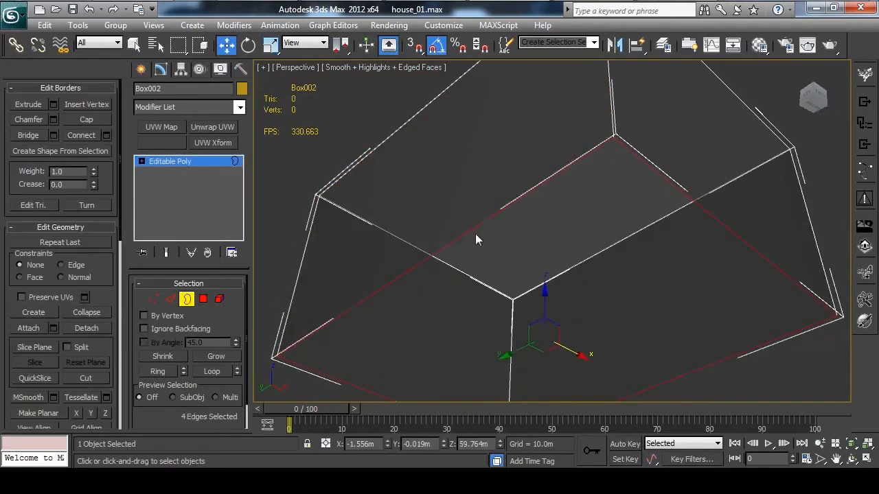
alt+middle_drag(549, 243, 555, 288)
drag(546, 283, 546, 341)
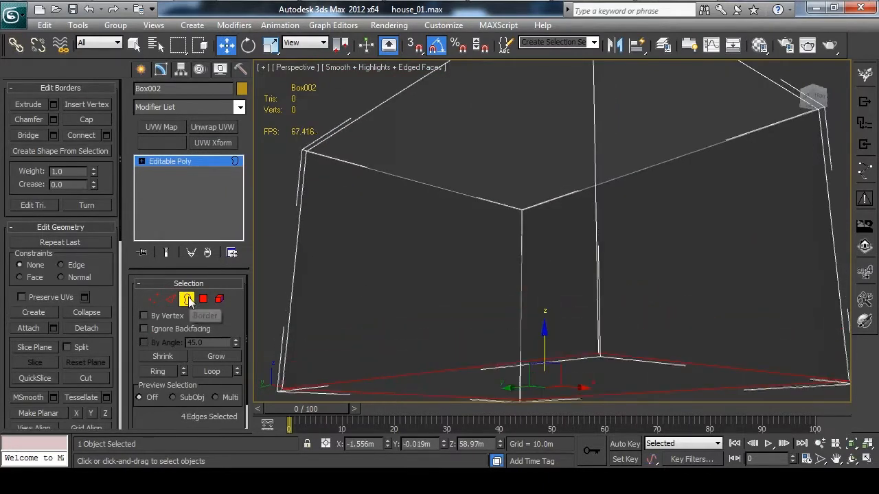
click(187, 300)
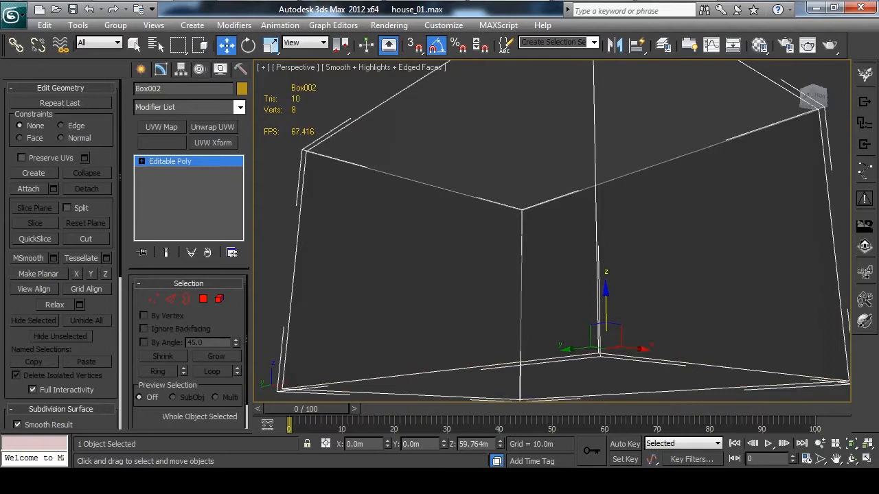
Step: End the isolation and attach the rooftop box to the main simplified building box
key(alt+q)
alt+middle_drag(642, 184, 449, 233)
click(405, 261)
click(530, 199)
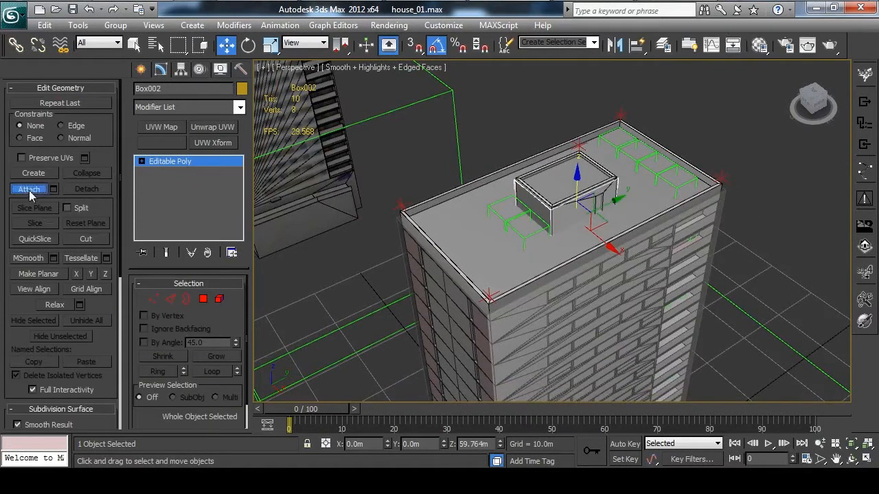
click(28, 191)
right_click(350, 250)
click(348, 249)
click(403, 244)
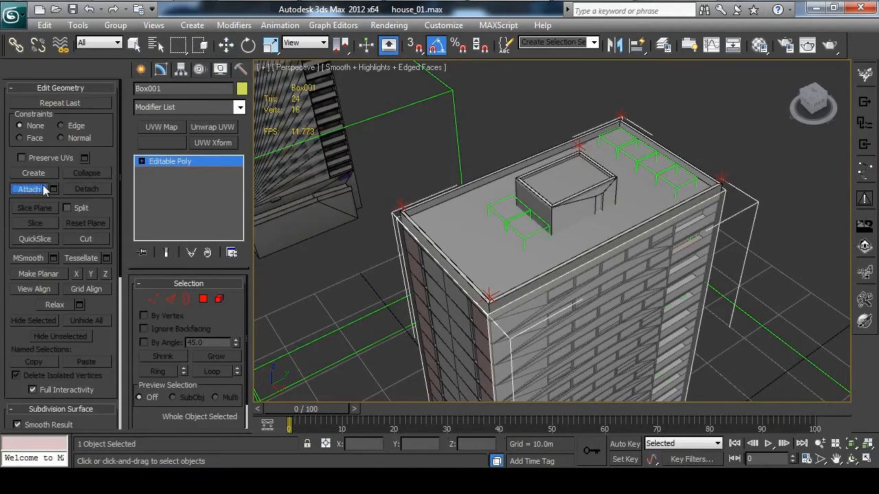
click(521, 195)
Step: Target-weld the extra vertices near the base of the simplified model onto its bottom corner vertices
alt+middle_drag(561, 217, 523, 188)
key(1)
click(87, 135)
click(509, 302)
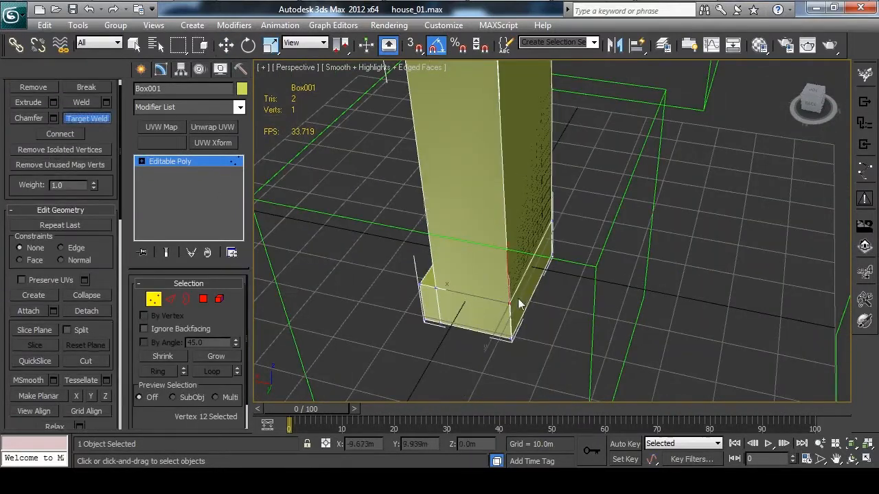
alt+middle_drag(508, 337, 525, 269)
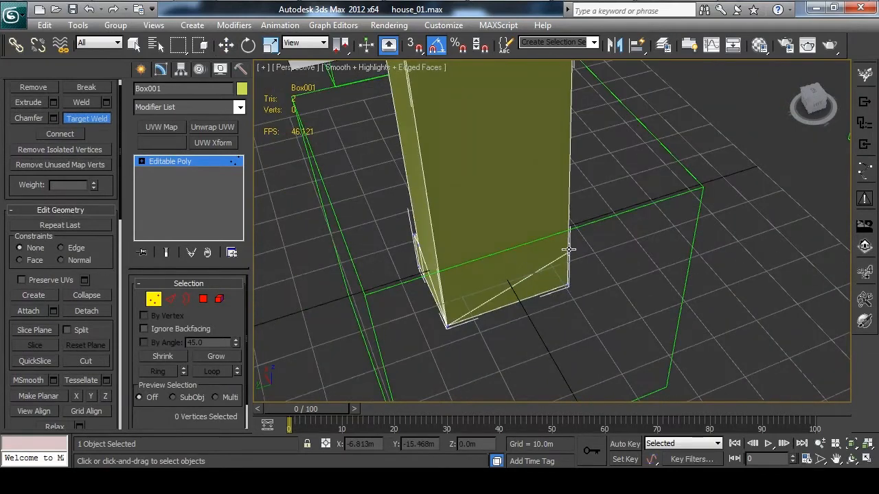
alt+middle_drag(513, 273, 502, 304)
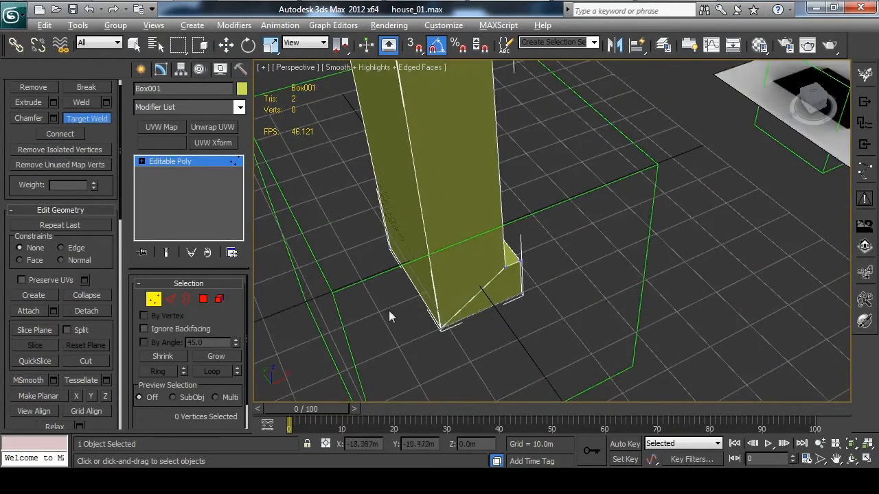
alt+middle_drag(392, 314, 553, 302)
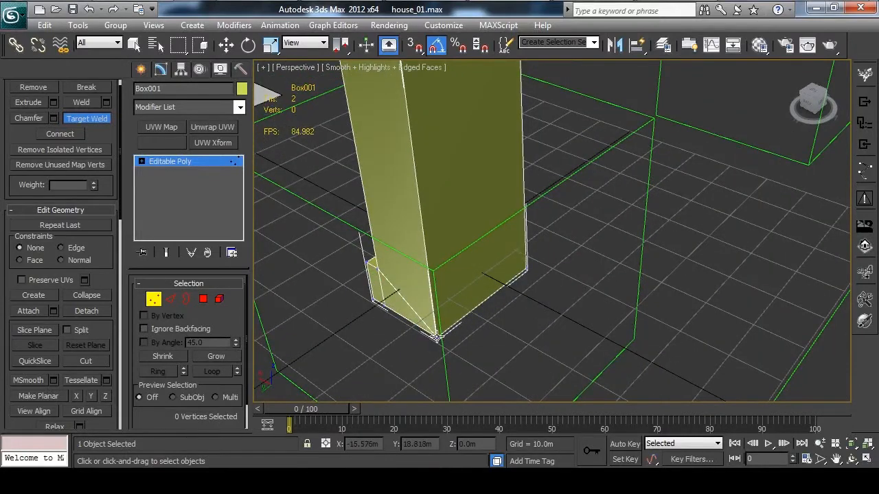
key(w)
Step: Move the finished simplified model away from the detailed building to an empty area at about X 110 m, Y -146 m
scroll(472, 334, down, 5)
alt+middle_drag(522, 309, 521, 227)
click(153, 298)
scroll(462, 252, down, 3)
alt+middle_drag(462, 253, 508, 289)
drag(607, 308, 354, 325)
middle_drag(591, 261, 549, 222)
click(616, 221)
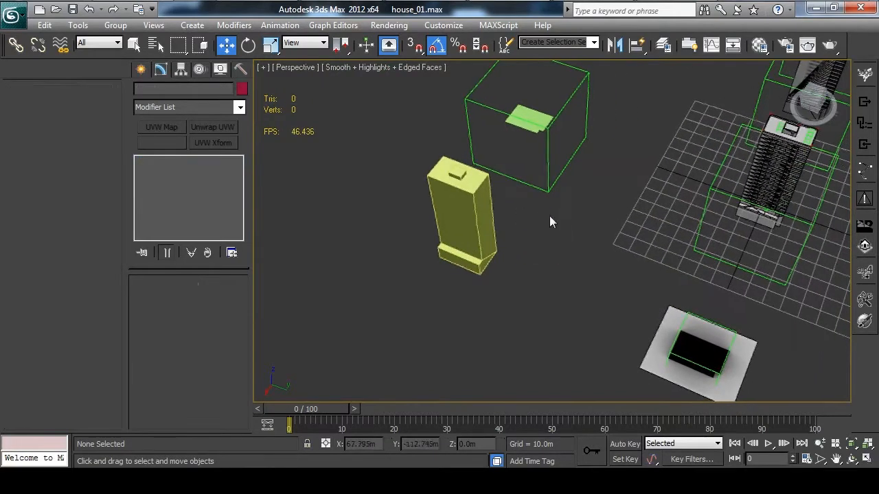
Step: Create a Dummy helper near the simplified model and align it to the model's position
click(140, 69)
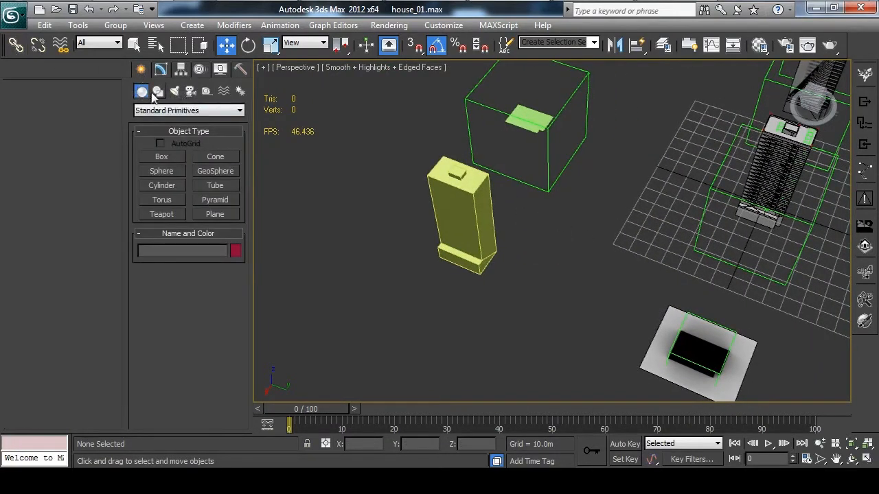
click(207, 91)
click(166, 161)
mouse_move(449, 306)
mouse_down()
mouse_move(461, 322)
mouse_move(452, 319)
mouse_up()
alt+middle_drag(513, 296, 529, 118)
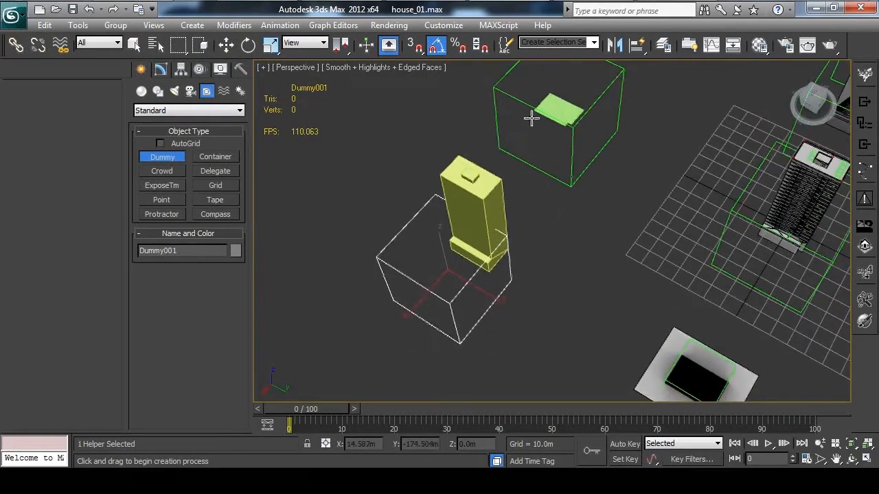
click(634, 45)
click(475, 201)
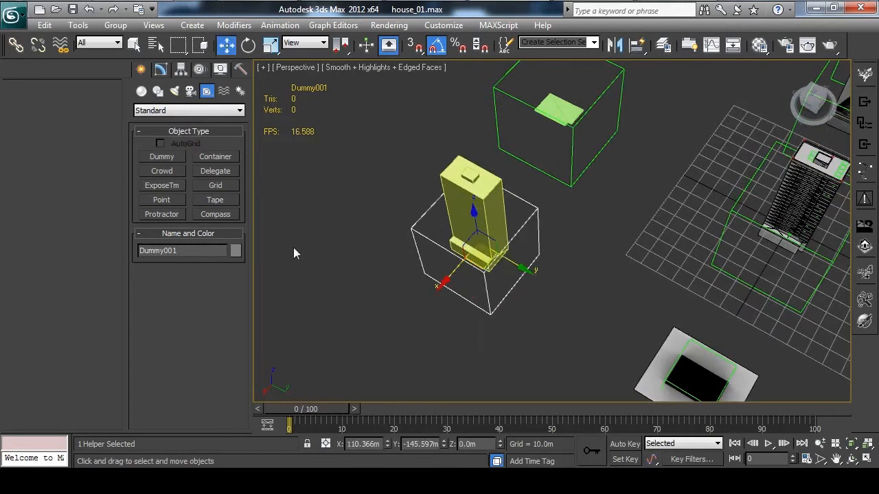
Step: Link the simplified model to the new dummy as its parent
middle_drag(610, 179, 597, 211)
click(428, 215)
click(442, 238)
click(400, 202)
click(15, 45)
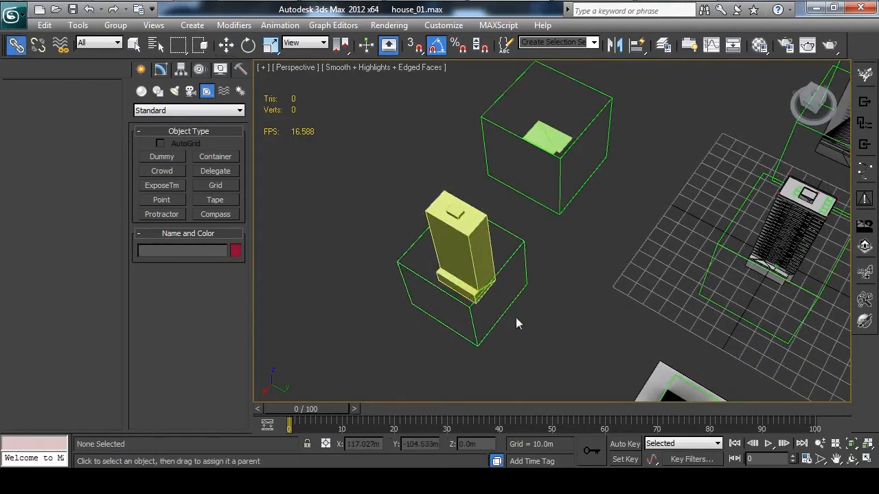
click(471, 270)
middle_drag(471, 270, 517, 204)
drag(518, 204, 464, 220)
Step: Set the new dummy's absolute world position to 0 m in X, Y and Z
middle_drag(580, 265, 517, 273)
click(500, 214)
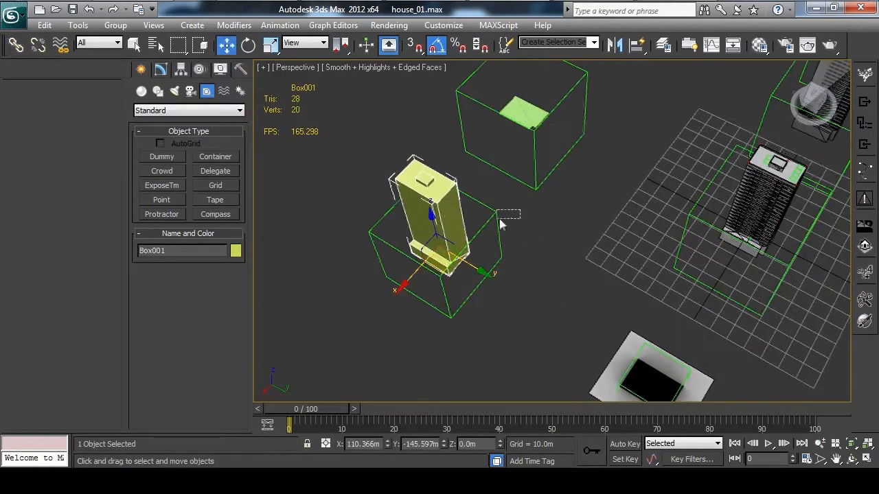
key(w)
right_click(227, 45)
drag(393, 129, 227, 213)
right_click(218, 266)
right_click(218, 251)
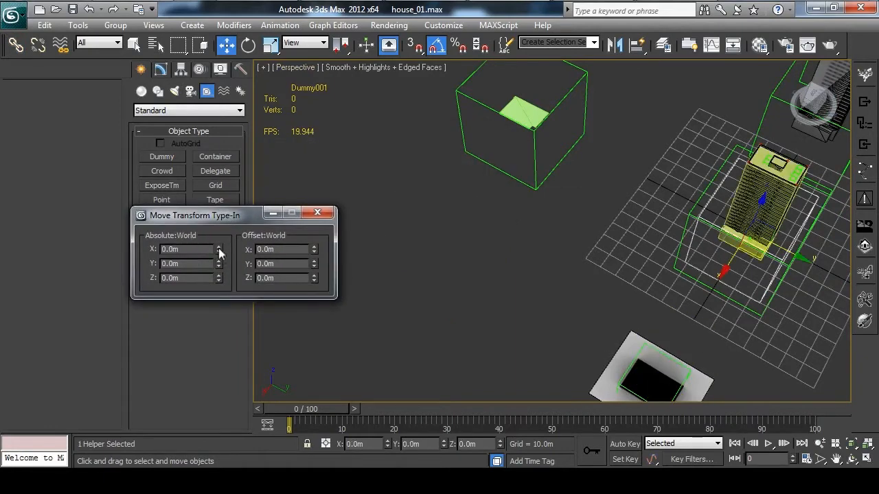
click(317, 212)
Step: Move the dummy with its linked model clear of the other library objects, to about X 6.3 m, Y -261.2 m
alt+middle_drag(561, 259, 515, 280)
scroll(514, 249, down, 5)
drag(591, 291, 341, 284)
alt+middle_drag(341, 284, 518, 269)
drag(466, 243, 435, 126)
middle_drag(440, 175, 535, 284)
click(454, 273)
drag(490, 316, 519, 343)
middle_drag(518, 339, 450, 301)
middle_drag(409, 280, 472, 302)
click(593, 344)
middle_drag(593, 344, 571, 303)
middle_drag(426, 228, 469, 281)
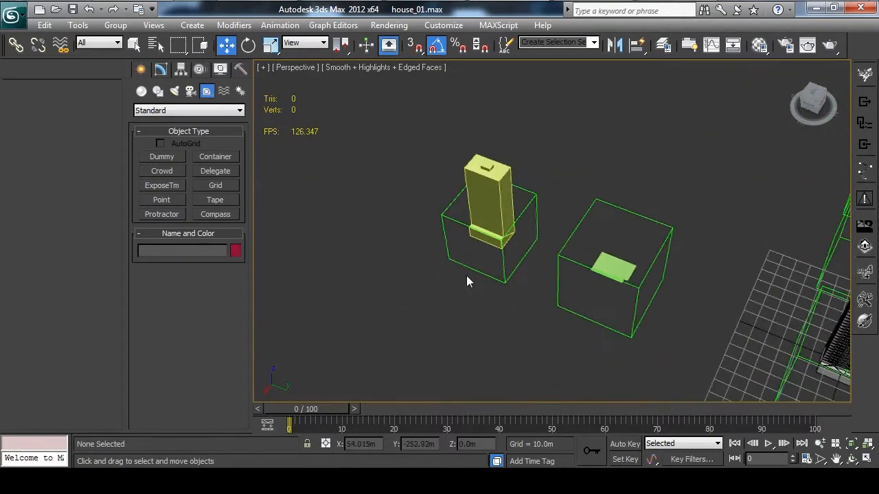
Step: Examine the simplified model and its parent dummy by selecting each of them in the scene
click(492, 175)
scroll(412, 172, up, 3)
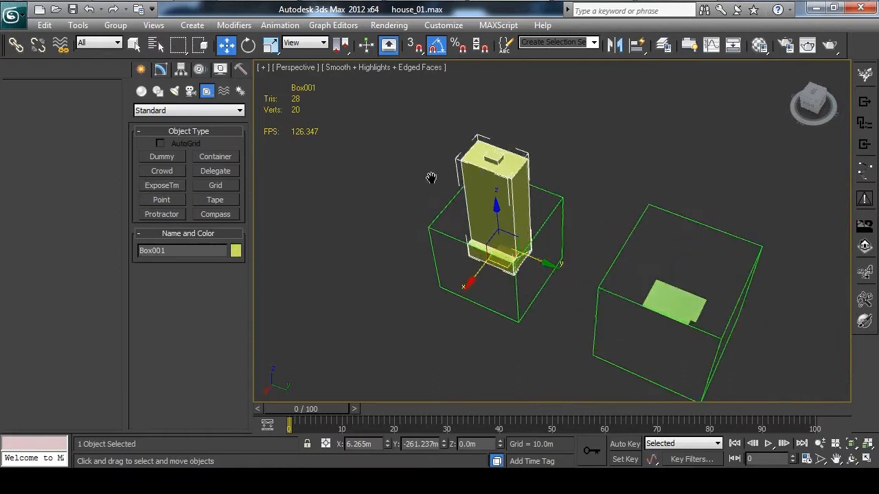
drag(448, 235, 444, 237)
click(394, 194)
drag(384, 172, 432, 244)
click(395, 199)
click(479, 197)
middle_drag(392, 194, 413, 239)
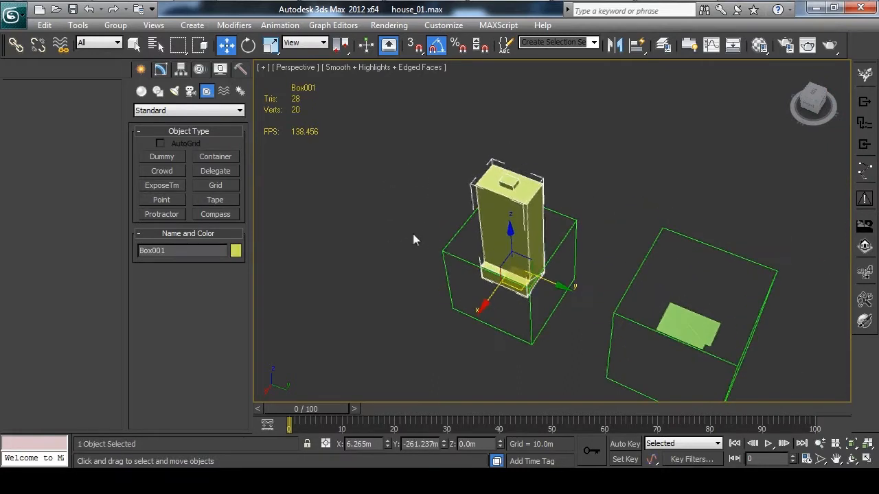
alt+middle_drag(438, 241, 438, 253)
drag(409, 208, 461, 279)
middle_drag(603, 346, 524, 263)
middle_drag(659, 280, 545, 200)
scroll(729, 275, down, 3)
Step: Rename the simplified model's dummy as house_01%collision, following the naming of the house_01%lod0 dummy
drag(621, 240, 663, 301)
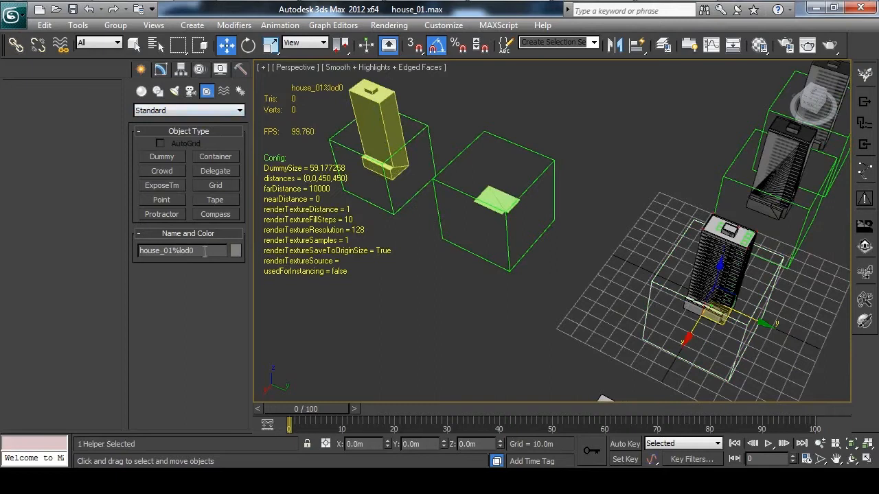
click(368, 299)
alt+middle_drag(368, 299, 333, 173)
drag(333, 172, 395, 256)
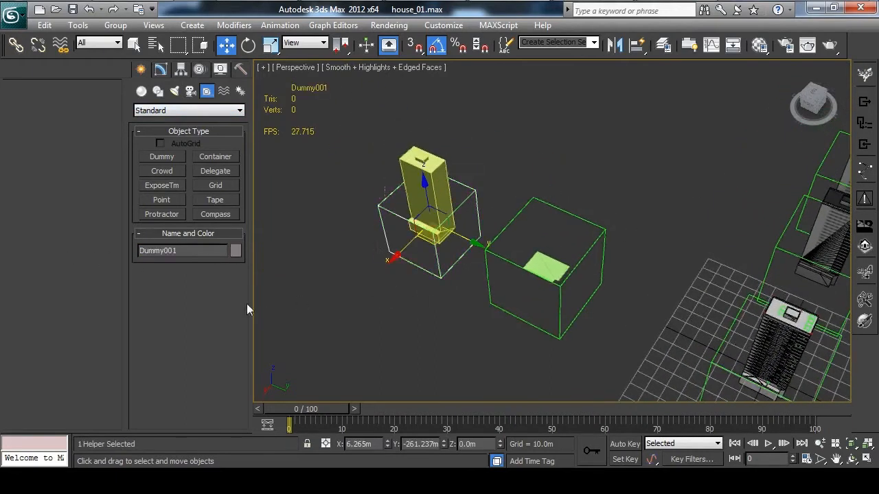
text(house_01%lod0)
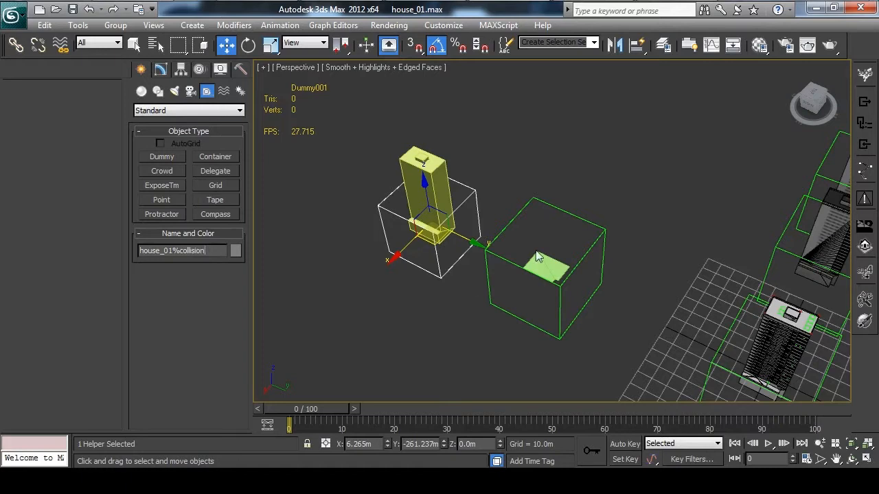
click(296, 248)
Step: Rename the simplified box model as house_01%collissionGeometry
click(410, 168)
double_click(207, 251)
text(house_01%collision)
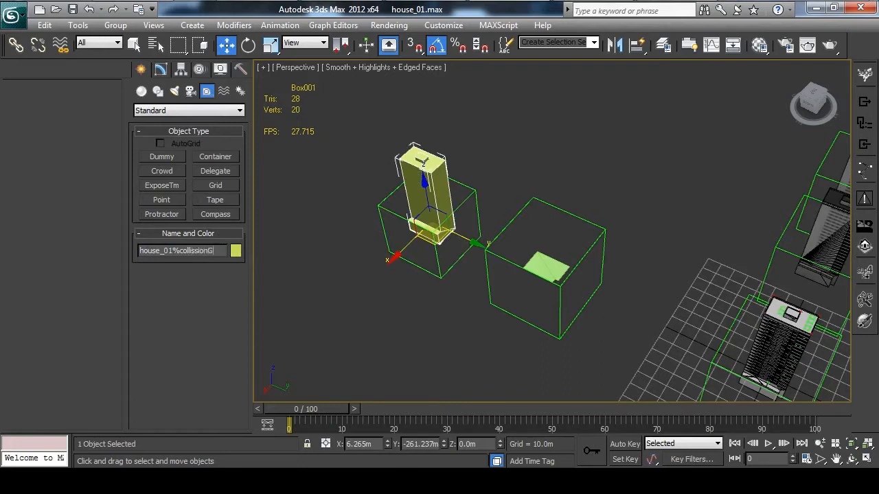
text(metry)
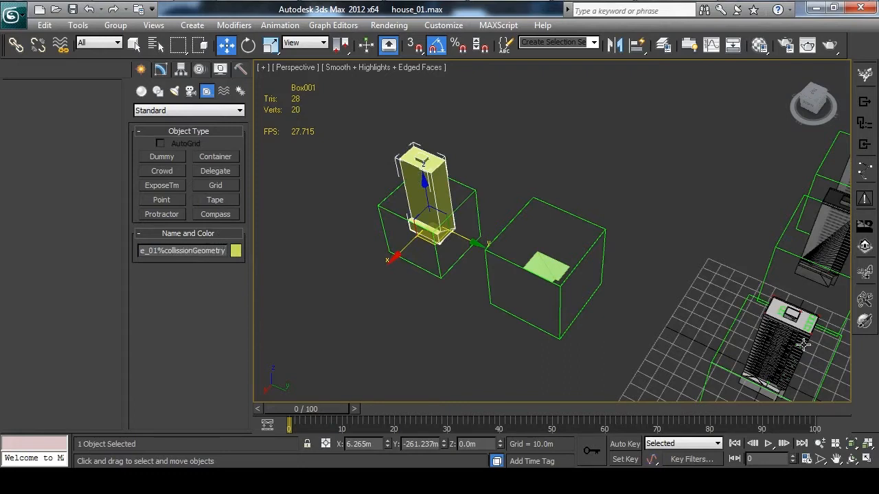
Step: Select the house_01%collision dummy that encloses the simplified building model
click(566, 217)
alt+middle_drag(566, 217, 524, 234)
click(480, 195)
click(483, 206)
click(473, 210)
scroll(469, 214, up, 2)
click(540, 245)
scroll(538, 234, up, 3)
scroll(476, 210, down, 5)
scroll(519, 221, up, 3)
right_click(473, 201)
click(475, 204)
click(457, 258)
Step: Add the user-defined property TYPE = collision_shell to the house_01%collision dummy's object properties
right_click(383, 238)
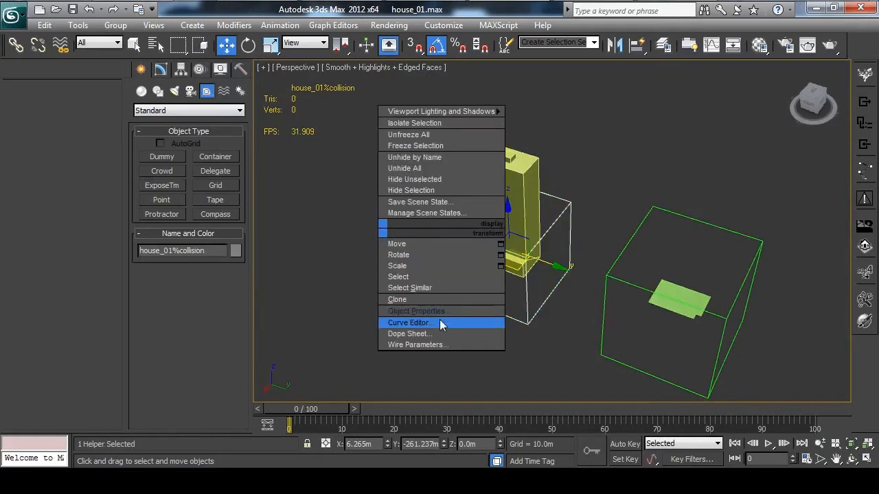
click(455, 310)
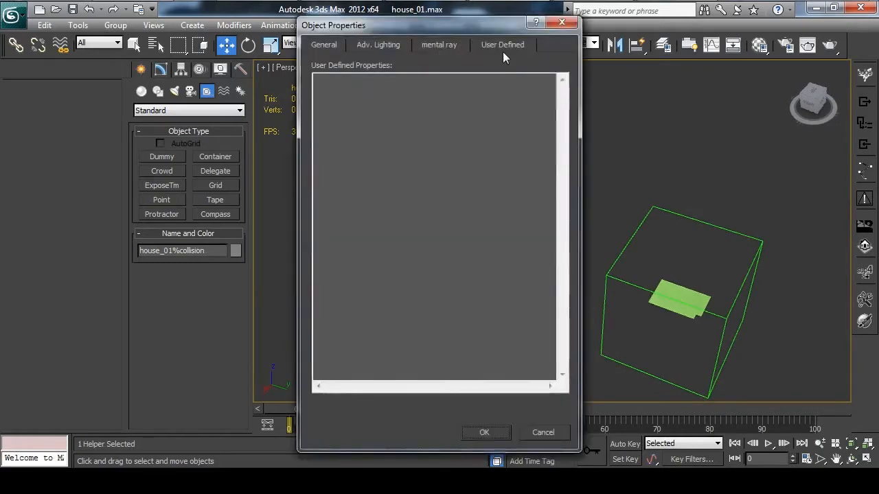
mouse_move(488, 26)
mouse_down()
mouse_move(502, 36)
mouse_move(485, 40)
mouse_up()
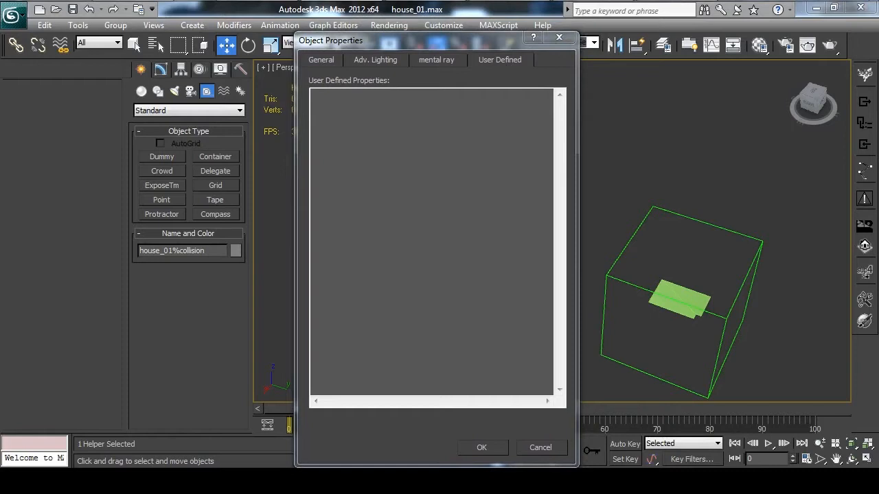
click(372, 190)
text(TYPE = collision_shell)
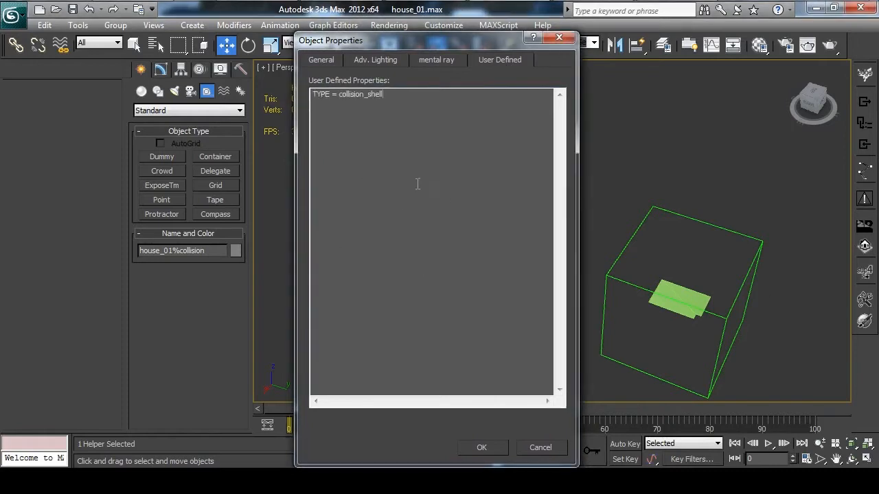
click(482, 448)
Step: Check the collision dummy's config and review it alongside the other library objects, ending with nothing selected
click(388, 210)
drag(411, 193, 455, 257)
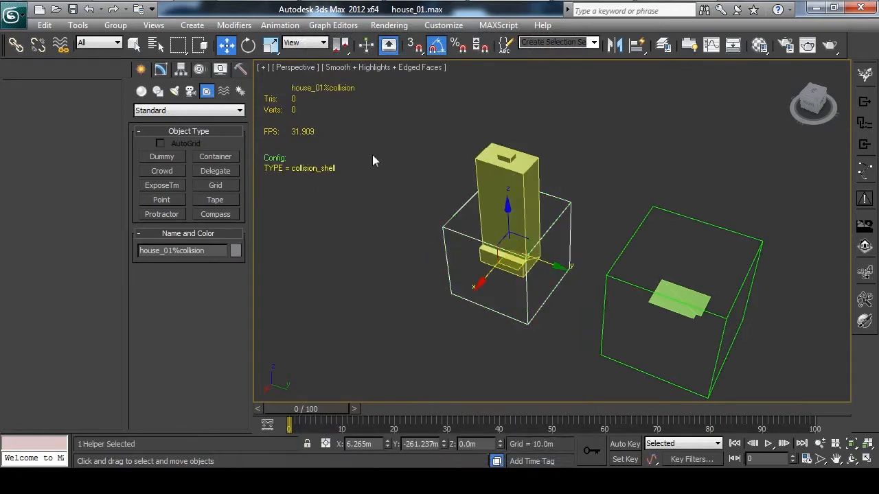
scroll(372, 154, down, 4)
ctrl+click(549, 204)
click(627, 168)
middle_drag(611, 168, 544, 168)
drag(447, 172, 405, 232)
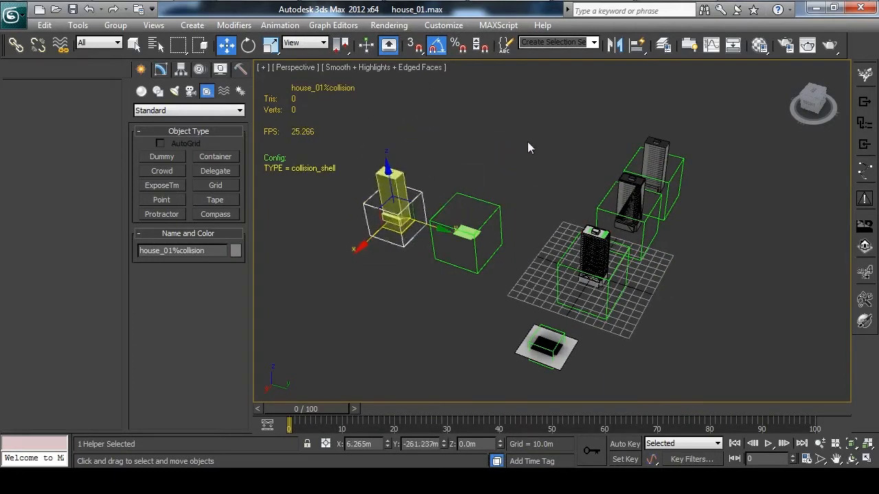
click(517, 173)
scroll(494, 165, down, 4)
middle_drag(521, 173, 537, 162)
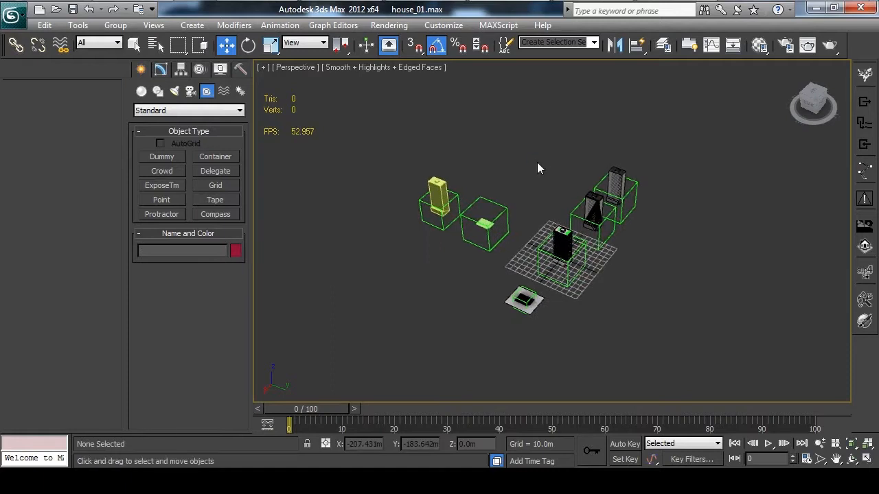
Step: Export all scene objects to house_01.ofsh in the CityHouses folder and save the house_01.max scene
key(ctrl+a)
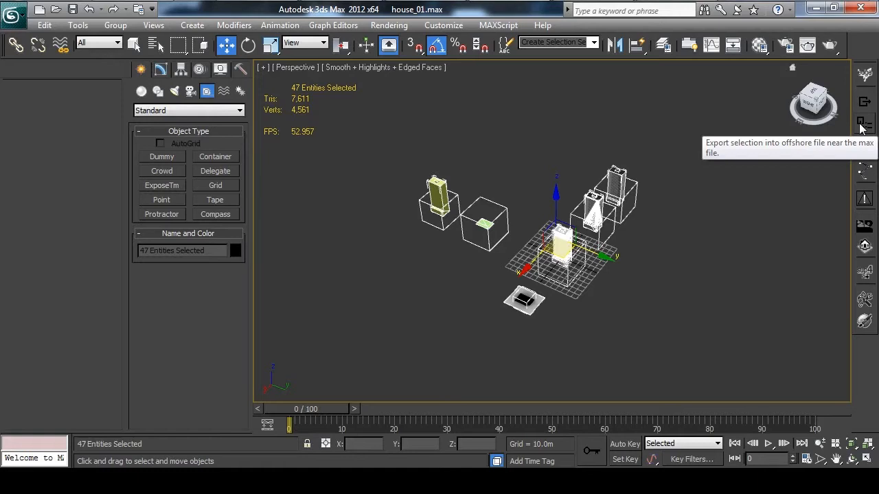
click(730, 177)
key(ctrl+z)
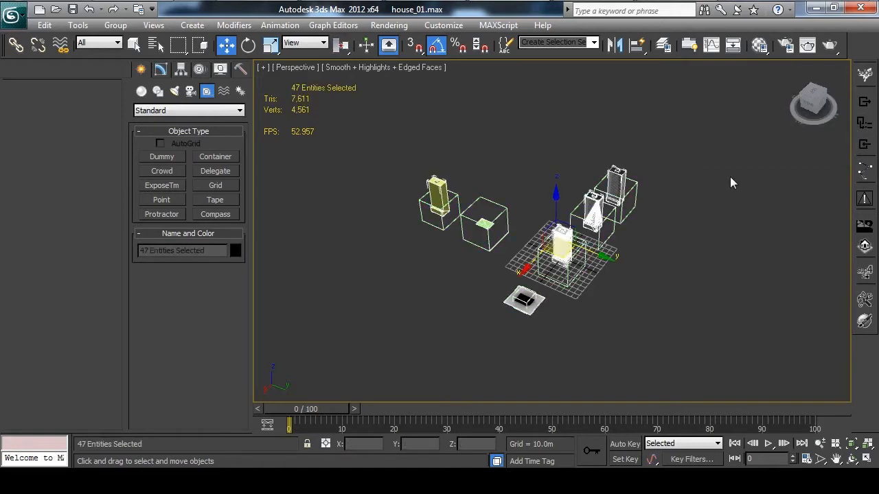
click(863, 124)
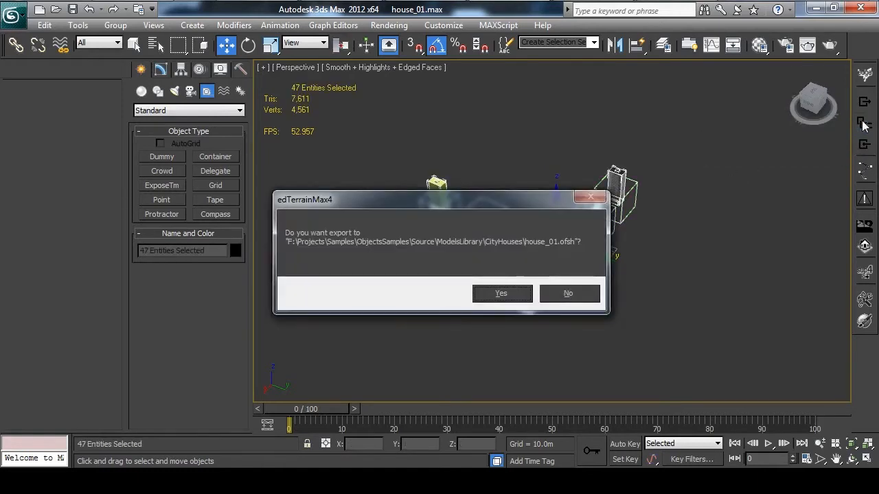
click(505, 295)
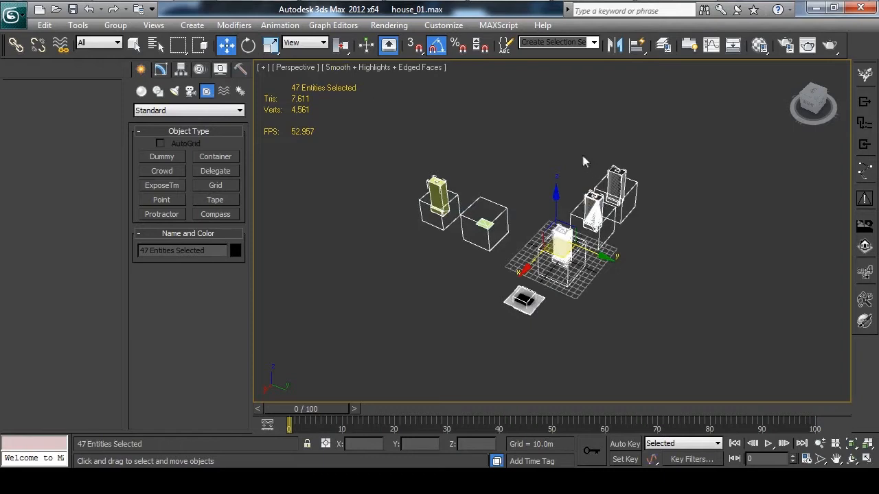
click(559, 128)
key(ctrl+s)
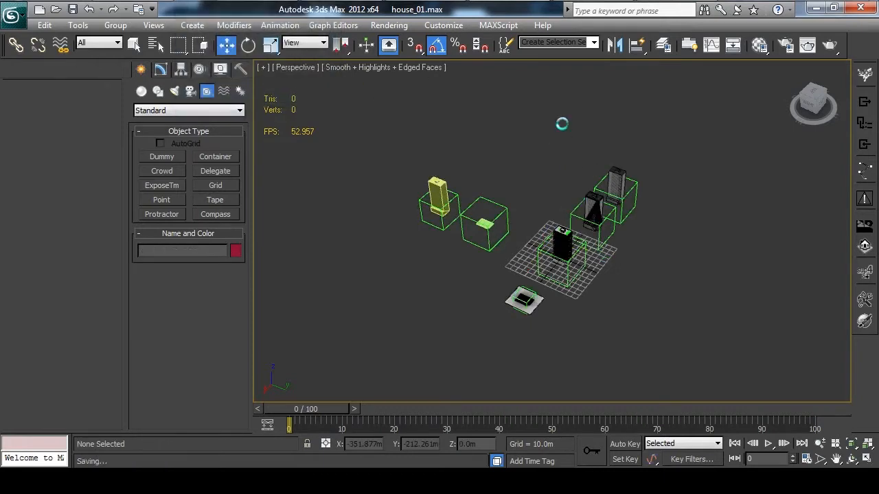
Step: Switch to Terrain Constructor, build the LibPack of the CityHouses model library and check the build summary
key(alt+Tab)
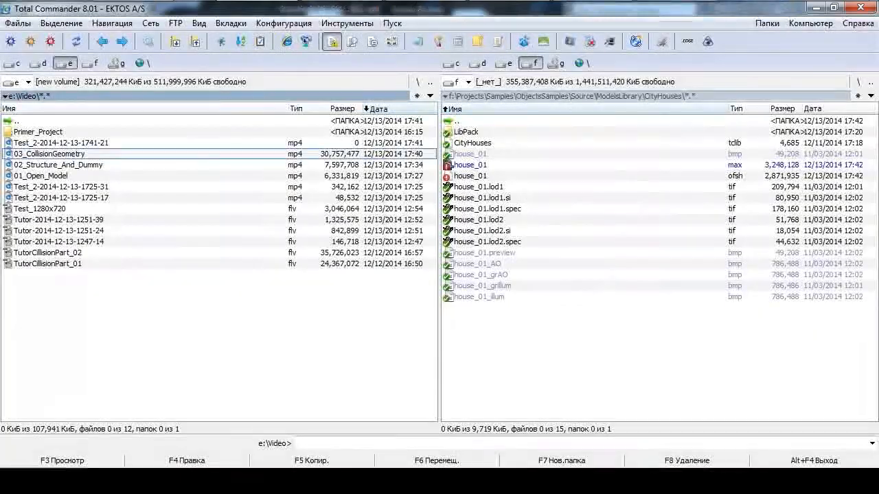
key(alt+Tab)
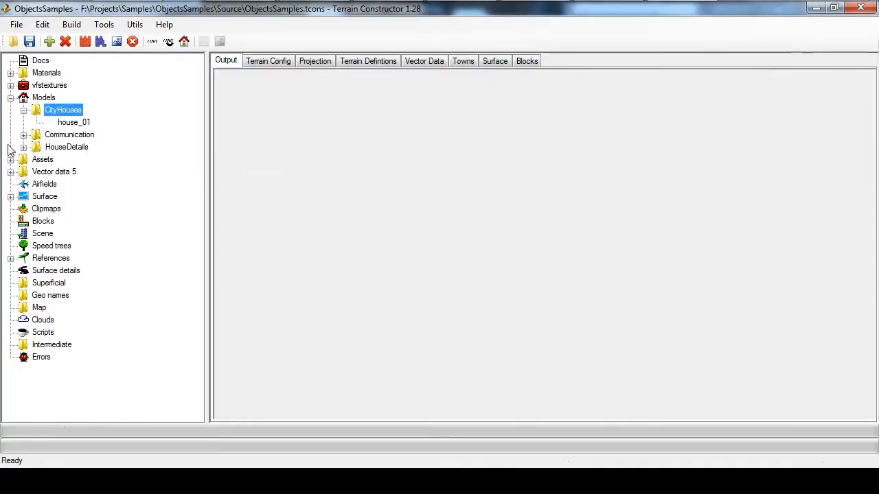
click(23, 111)
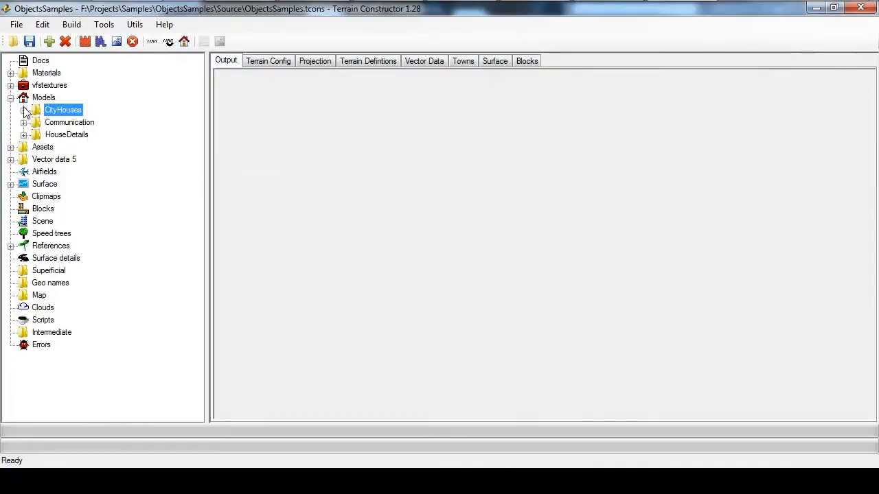
right_click(67, 110)
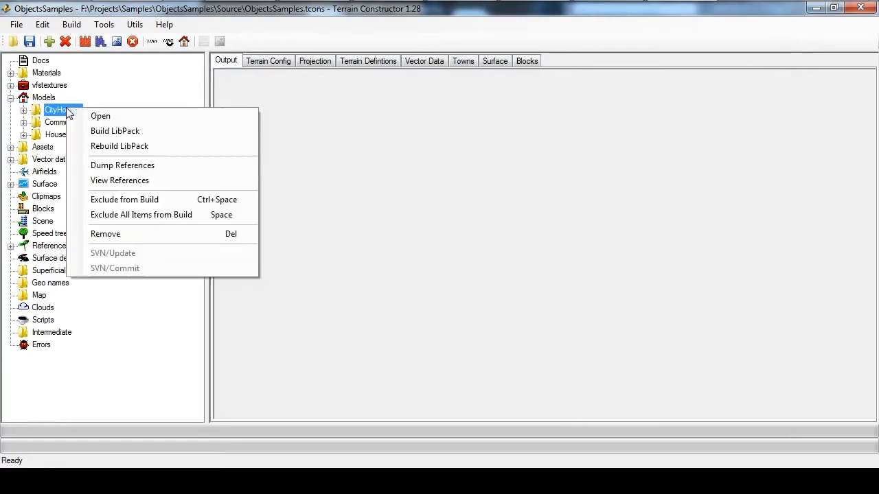
click(151, 133)
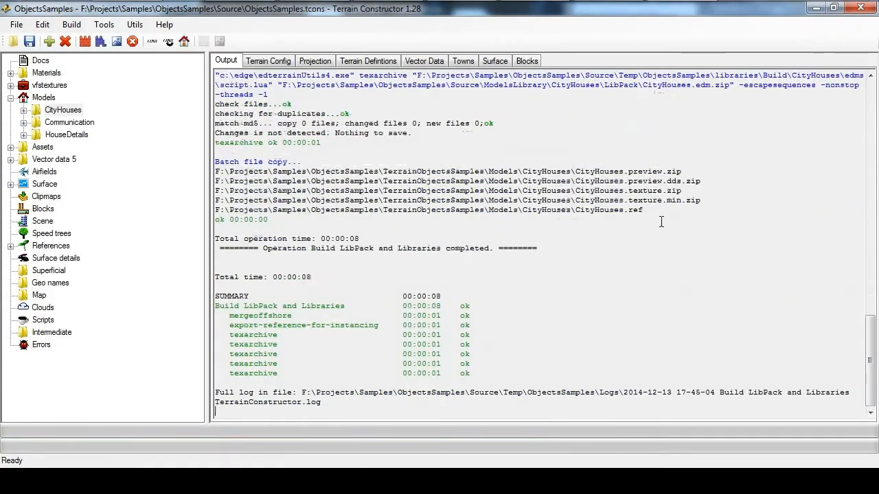
drag(226, 303, 495, 363)
click(479, 345)
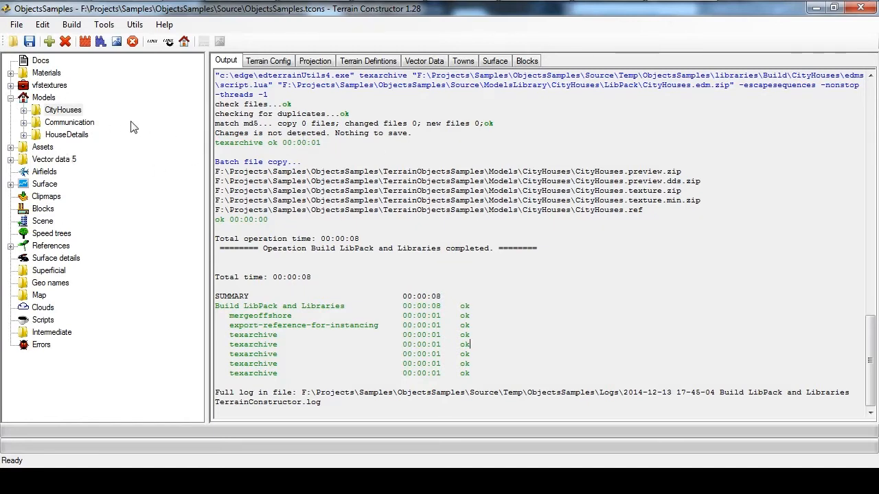
double_click(65, 110)
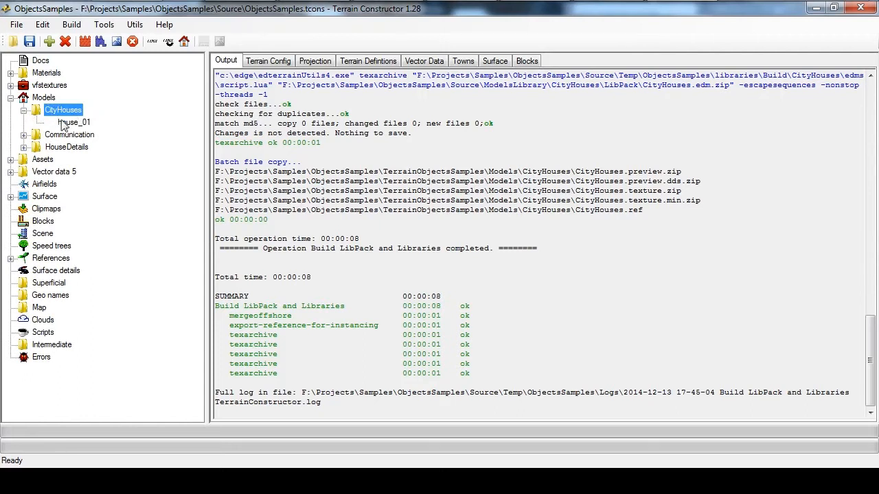
click(68, 121)
click(68, 112)
click(24, 112)
click(24, 111)
right_click(77, 120)
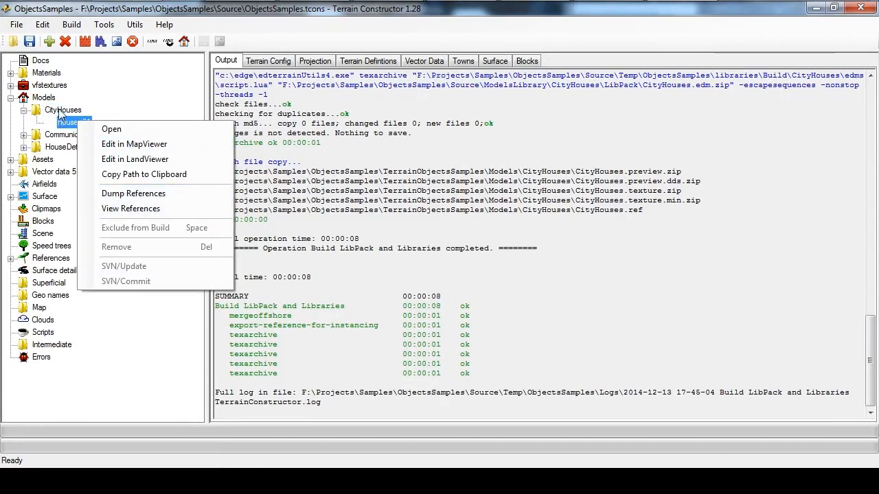
right_click(60, 111)
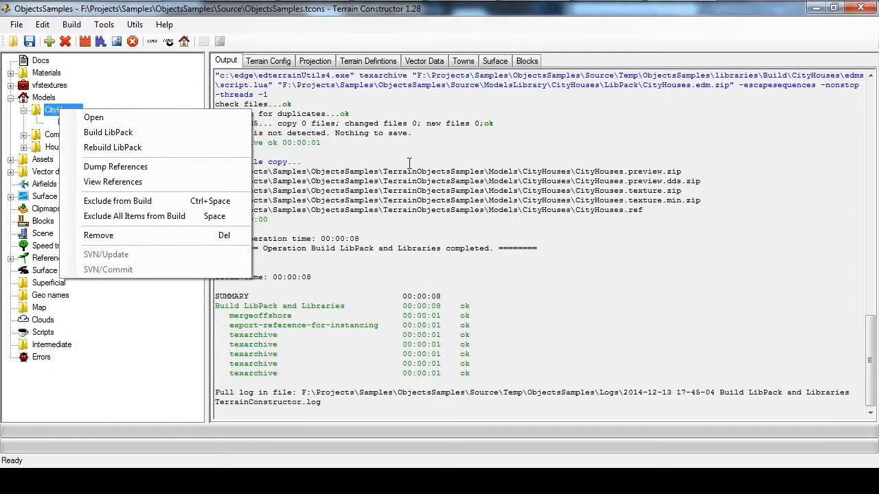
click(412, 179)
Step: Dump the references of the CityHouses model library to the output log
click(70, 123)
click(61, 112)
right_click(61, 111)
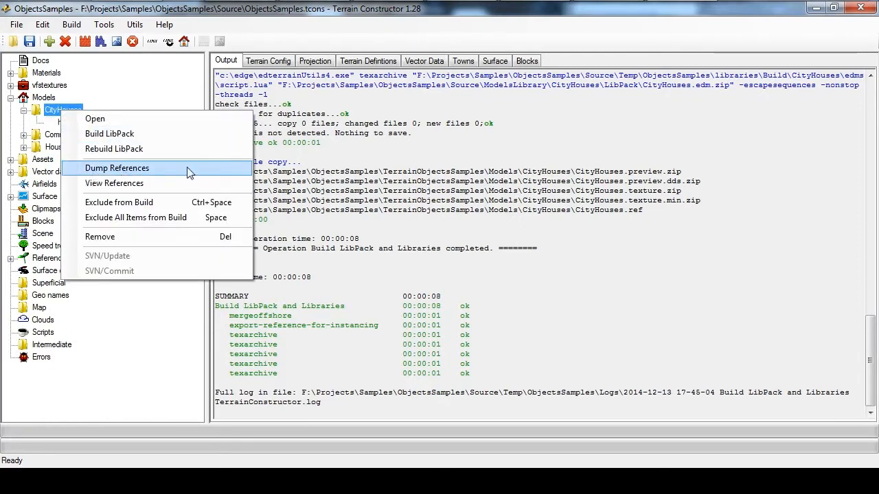
click(165, 172)
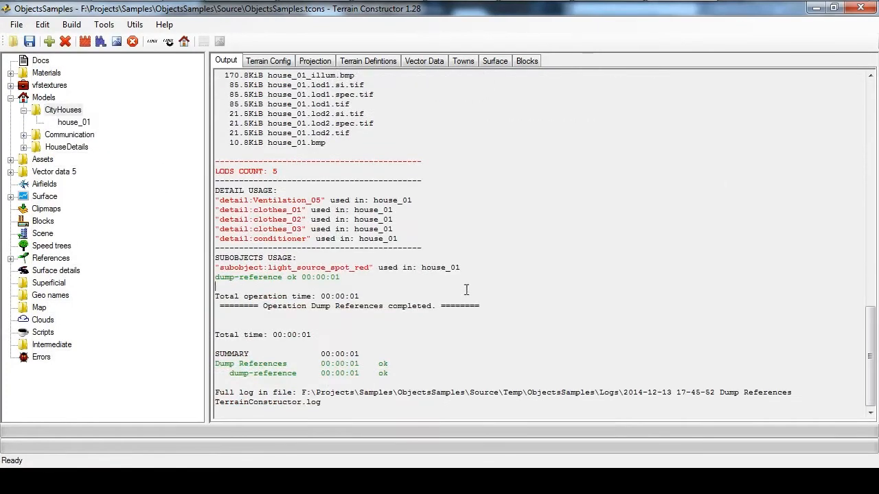
Step: Examine the house_01 entry in the reference dump, in particular its collision shape line
scroll(466, 290, up, 20)
scroll(466, 290, up, 6)
scroll(416, 218, down, 3)
scroll(414, 218, up, 1)
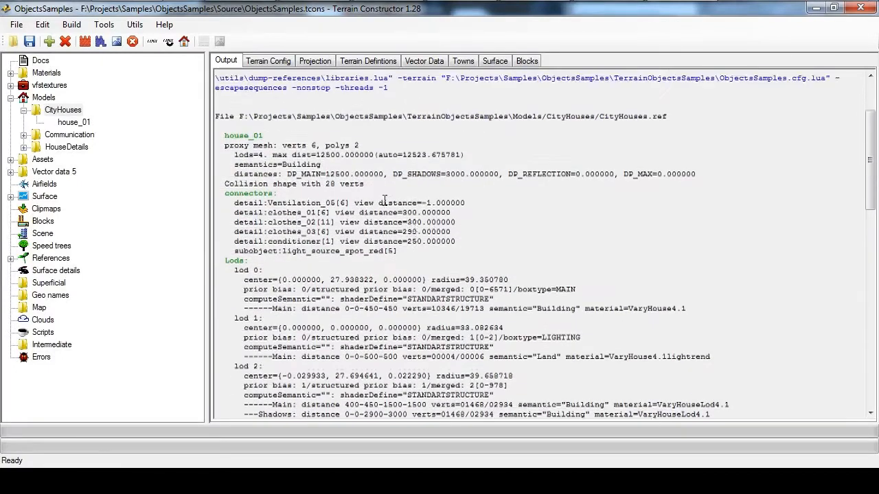
scroll(415, 219, up, 1)
drag(225, 144, 277, 142)
click(304, 140)
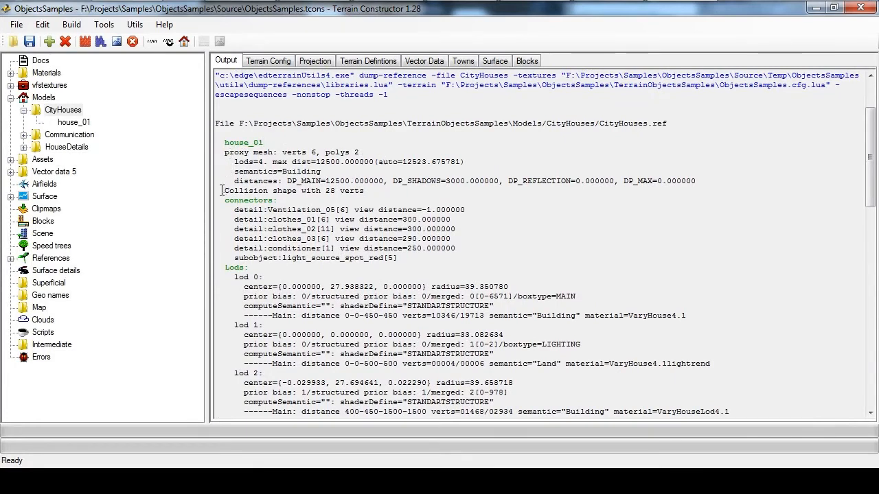
drag(234, 190, 355, 192)
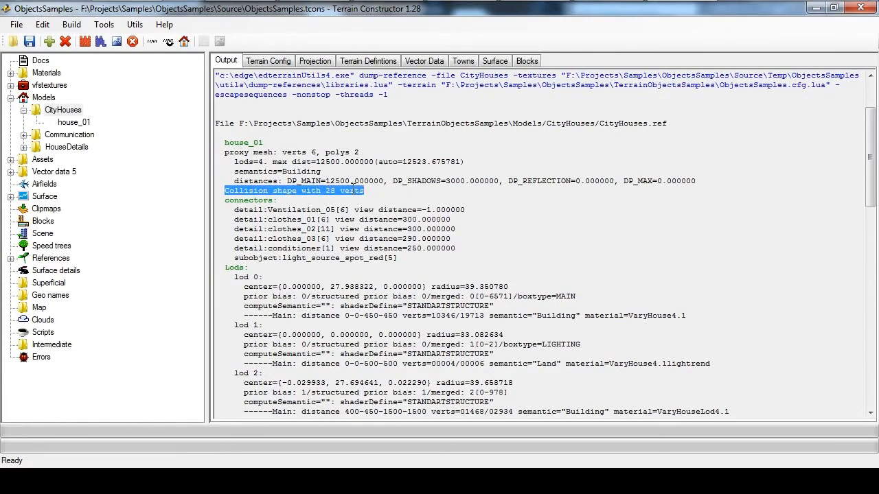
click(413, 196)
drag(234, 190, 324, 190)
click(327, 190)
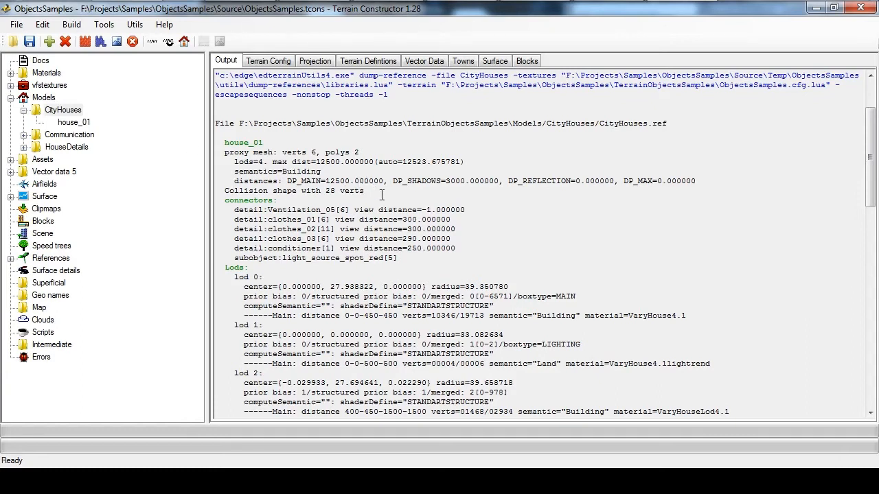
Step: Open the CityHouses library's references in LandViewer and place the viewer window fully on screen
double_click(63, 112)
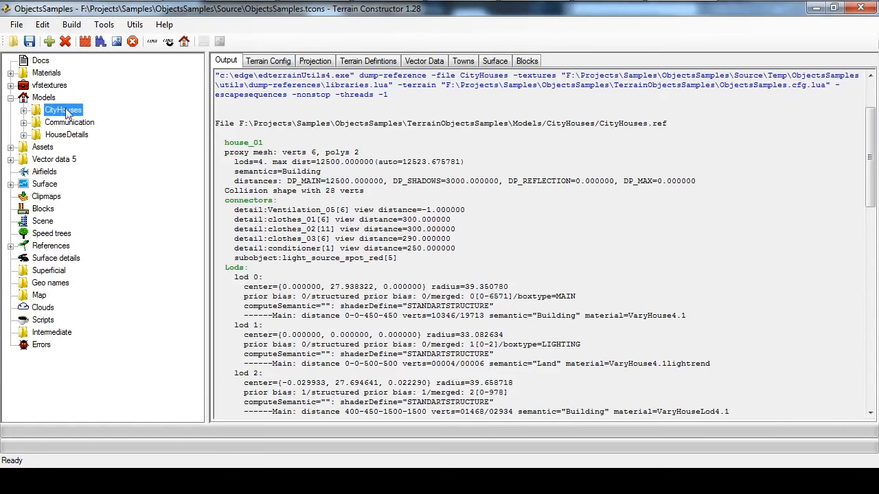
right_click(68, 113)
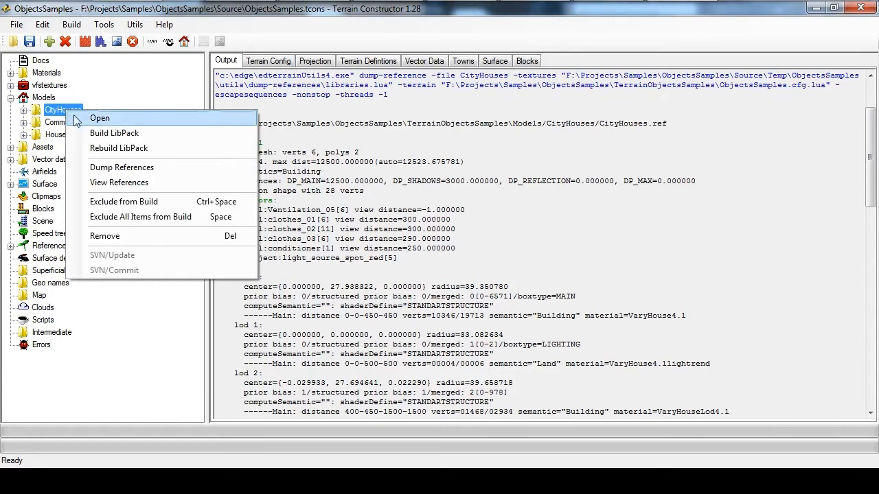
click(152, 185)
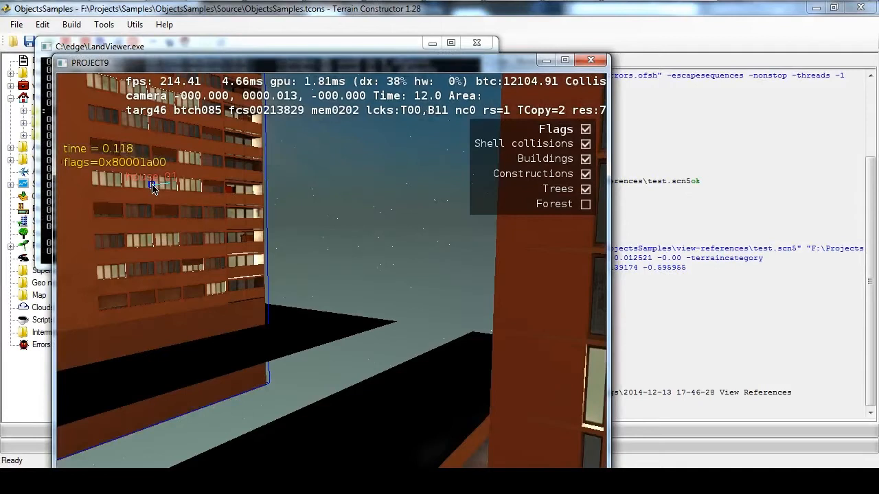
drag(391, 66, 454, 30)
Step: Examine the house_01 buildings and the collision detection on their walls from a distance and up close
scroll(412, 213, down, 5)
mouse_move(402, 224)
mouse_down()
mouse_move(405, 208)
mouse_move(407, 225)
mouse_up()
scroll(580, 255, down, 15)
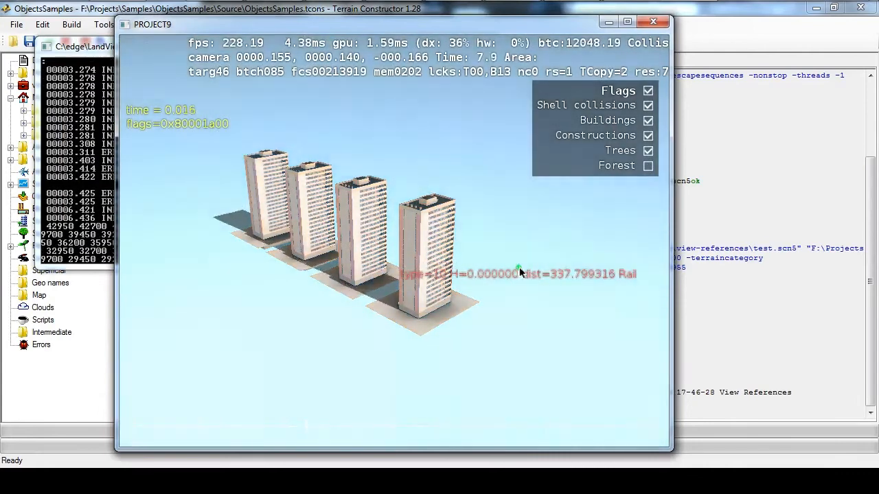
scroll(520, 271, down, 4)
drag(455, 263, 508, 272)
key(w)
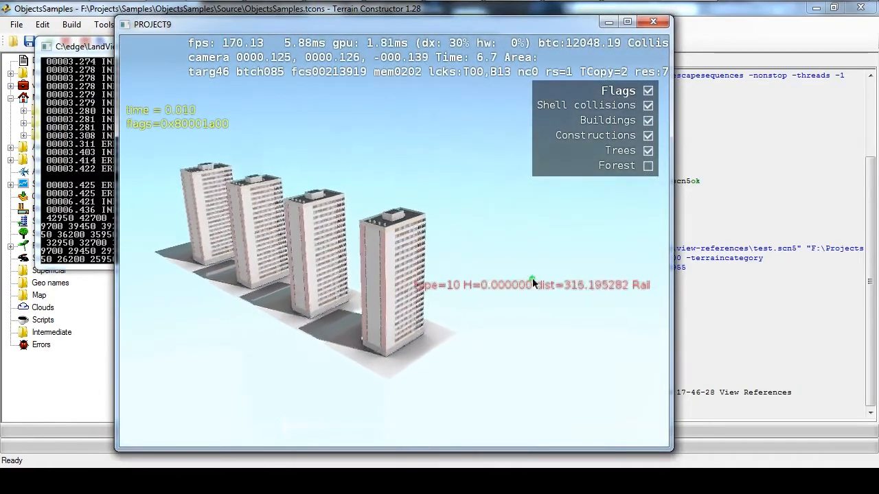
scroll(525, 282, up, 5)
key(w)
drag(484, 301, 413, 240)
key(s)
key(w)
key(w)
key(s)
key(w)
key(w)
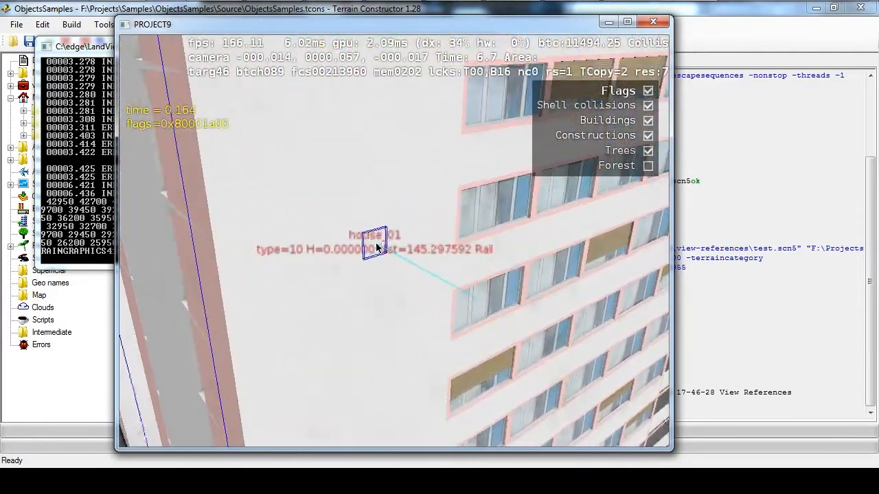
key(w)
key(s)
drag(384, 293, 414, 262)
key(d)
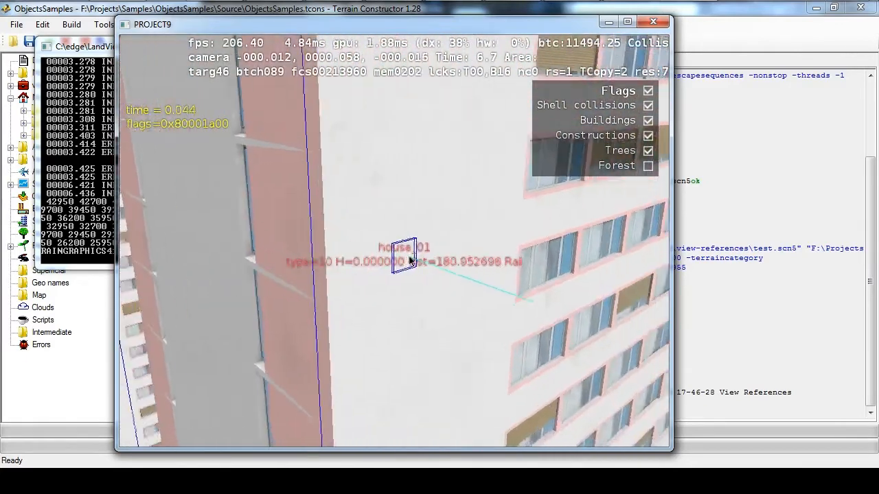
key(s)
key(s)
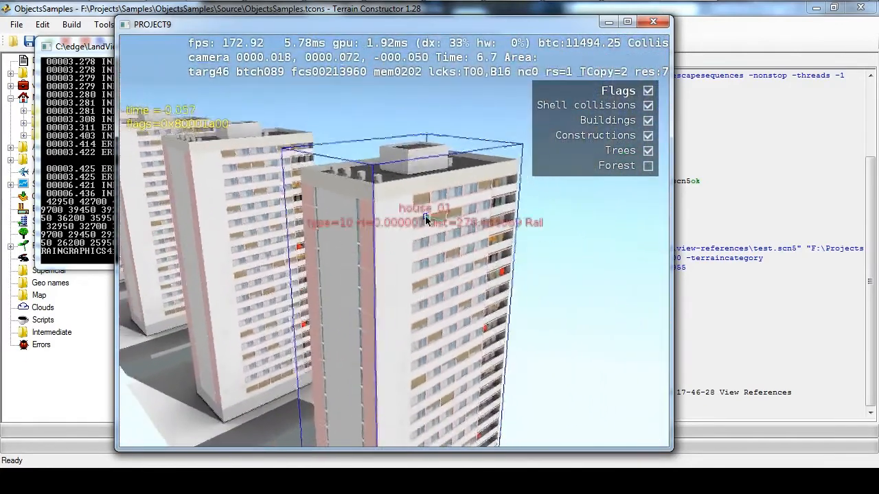
Step: Examine the collision detection on the windowed facade of the front house_01 building, up close and from further away
key(w)
key(w)
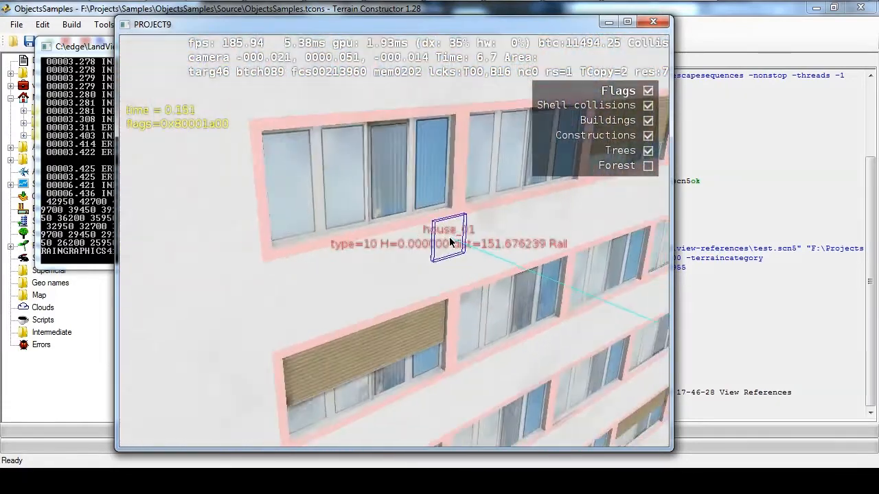
key(s)
key(w)
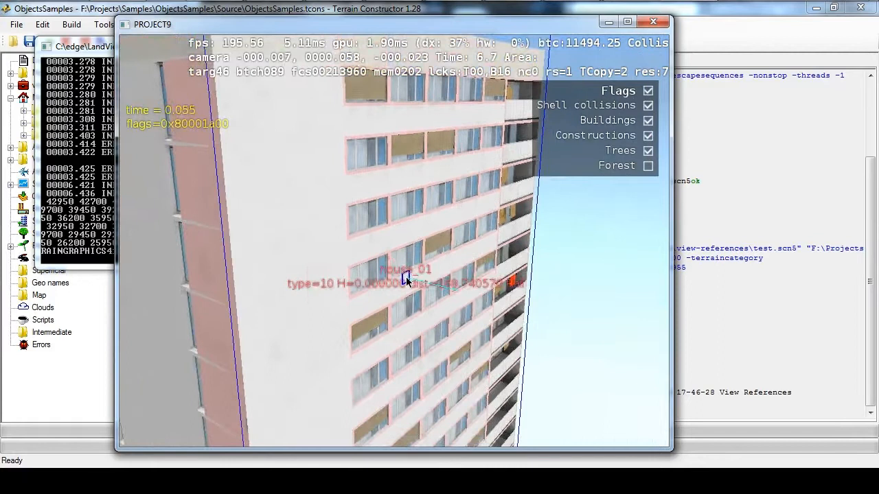
key(s)
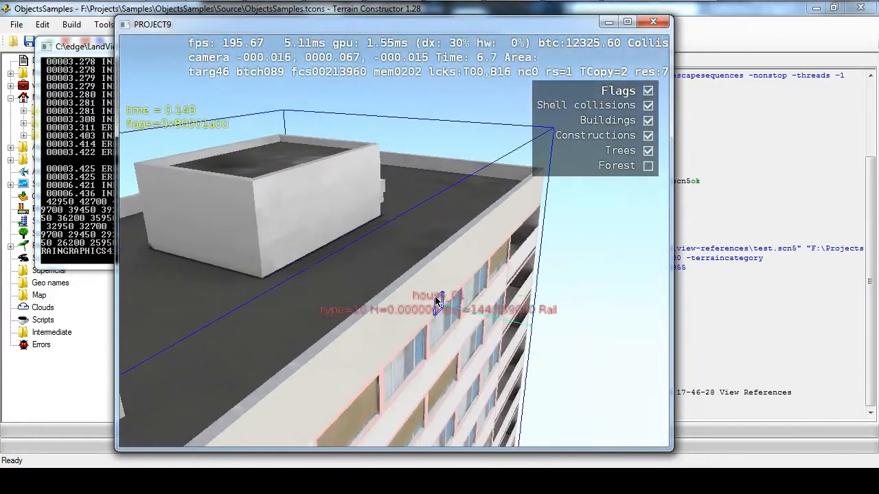
Step: Examine the collision detection on house_01's roof, around the raised rooftop block, its walls' base and the roof edge
key(w)
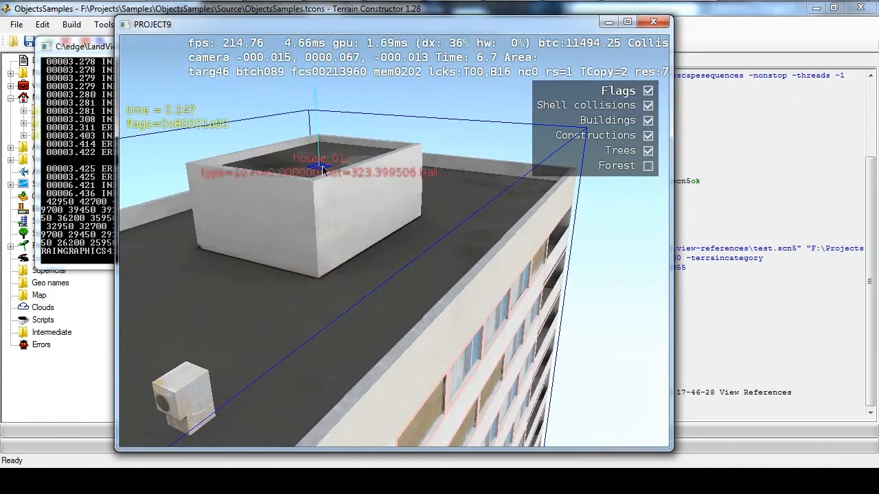
key(s)
drag(371, 294, 324, 304)
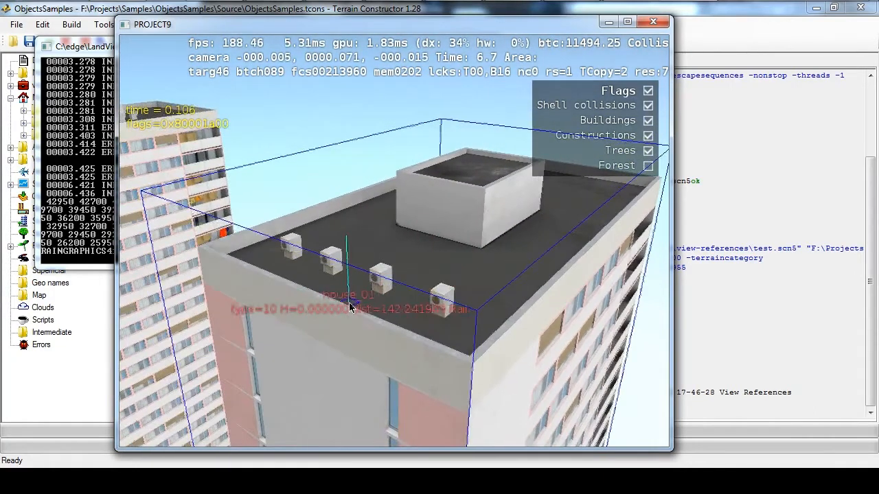
drag(418, 279, 469, 278)
scroll(467, 274, up, 3)
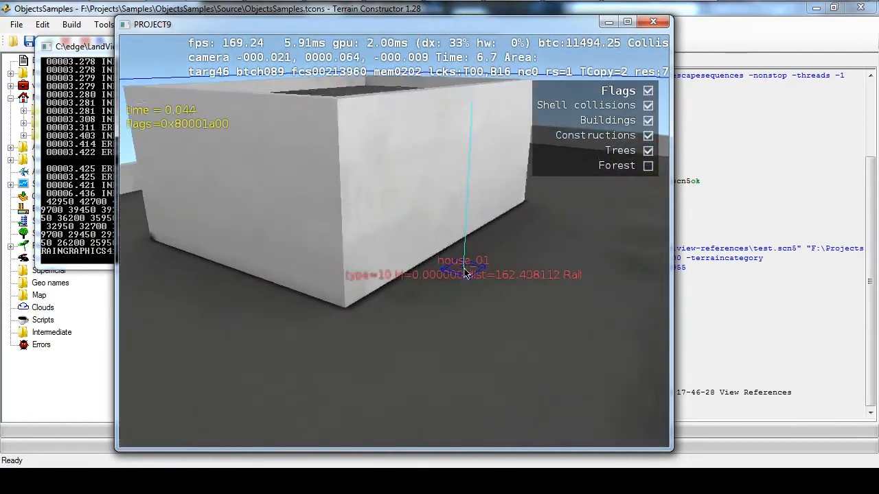
scroll(426, 232, down, 2)
scroll(390, 222, up, 2)
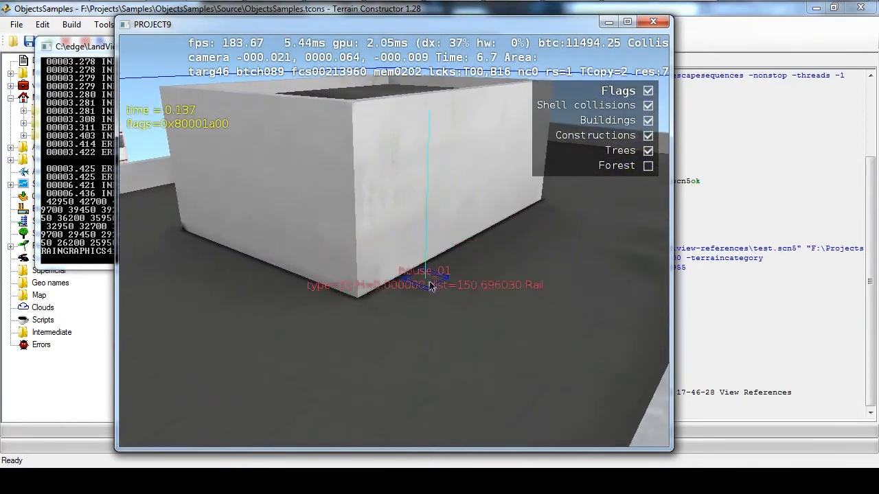
scroll(400, 239, down, 3)
scroll(401, 237, up, 3)
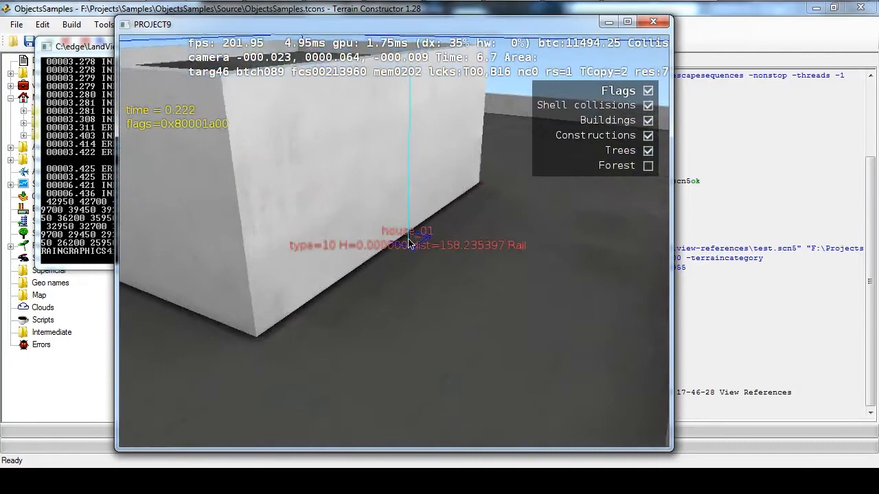
scroll(410, 240, down, 3)
mouse_move(351, 210)
mouse_down()
mouse_move(343, 167)
mouse_move(360, 206)
mouse_up()
scroll(410, 265, down, 3)
scroll(410, 265, up, 2)
drag(409, 265, 357, 284)
scroll(392, 265, down, 2)
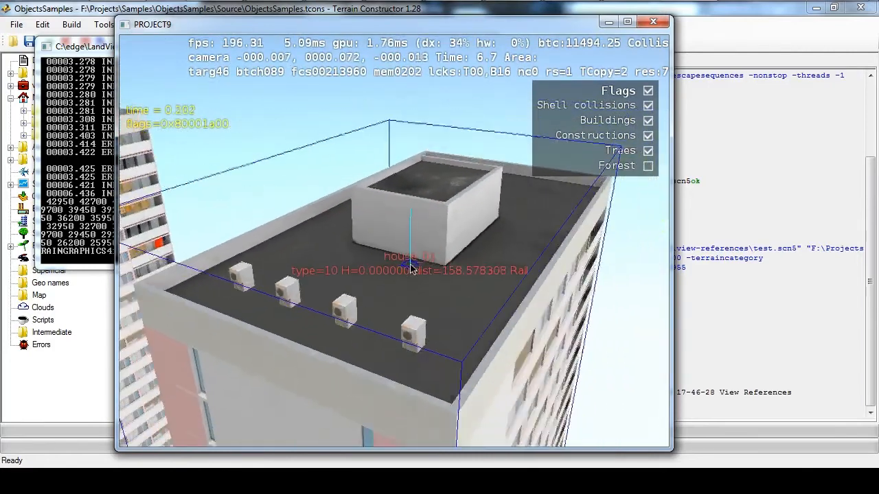
scroll(392, 268, down, 2)
scroll(350, 270, down, 2)
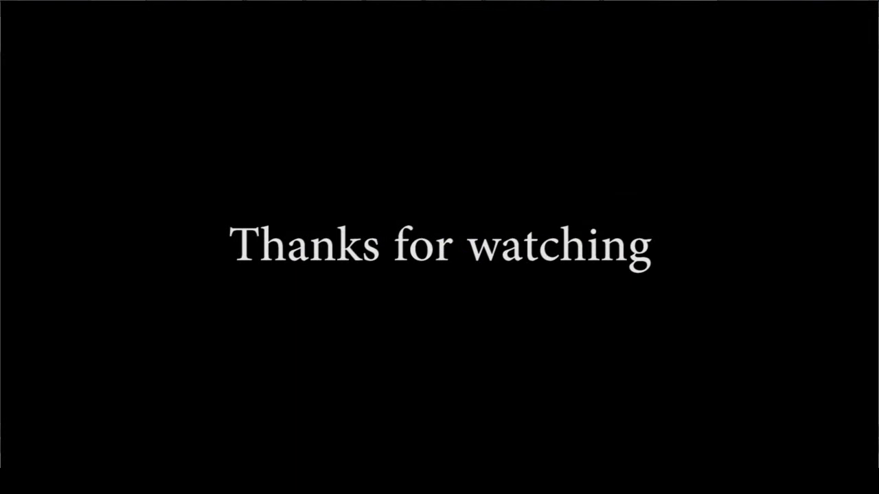